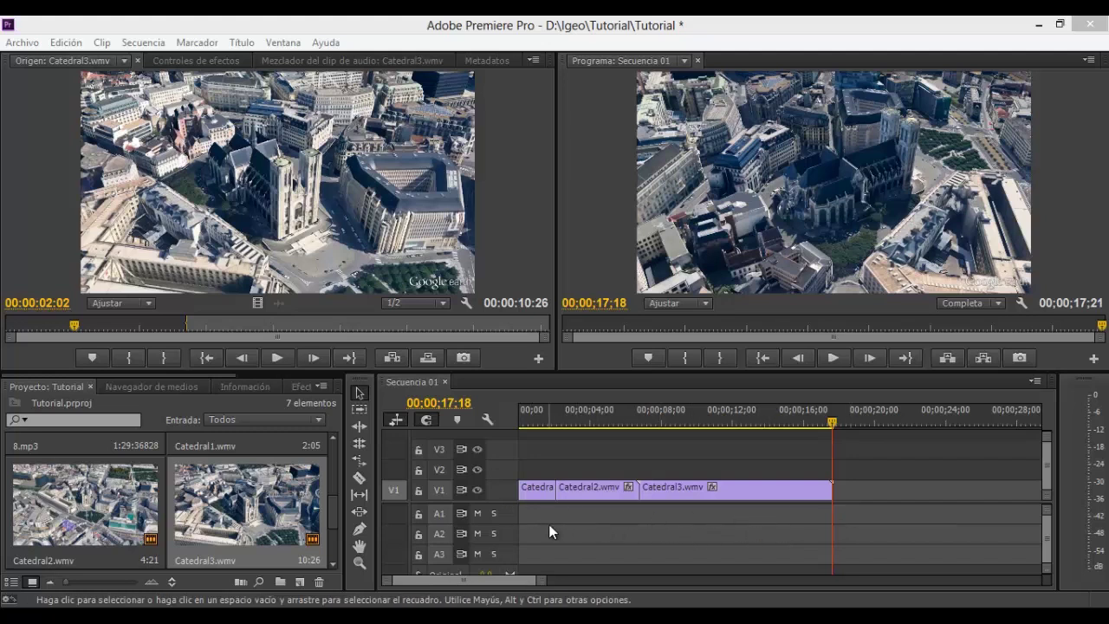
# Import Senado1.wmv from the Coronación folder into the Tutorial project and select it
pyautogui.moveTo(330, 524)
pyautogui.mouseDown()
pyautogui.moveTo(334, 495)
pyautogui.moveTo(334, 528)
pyautogui.mouseUp()
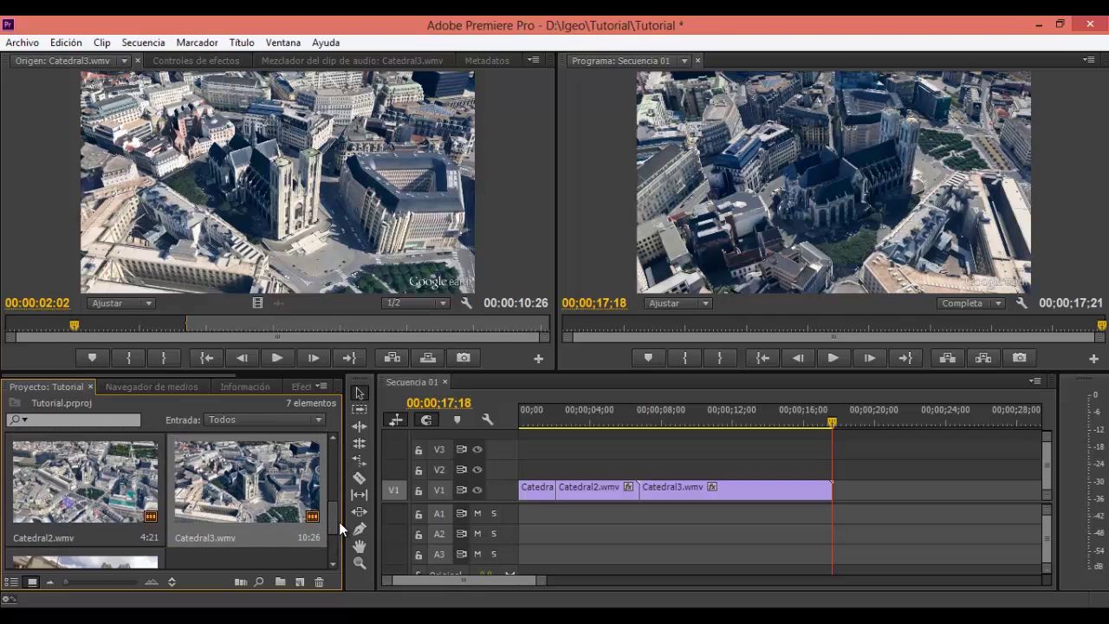
pyautogui.click(31, 47)
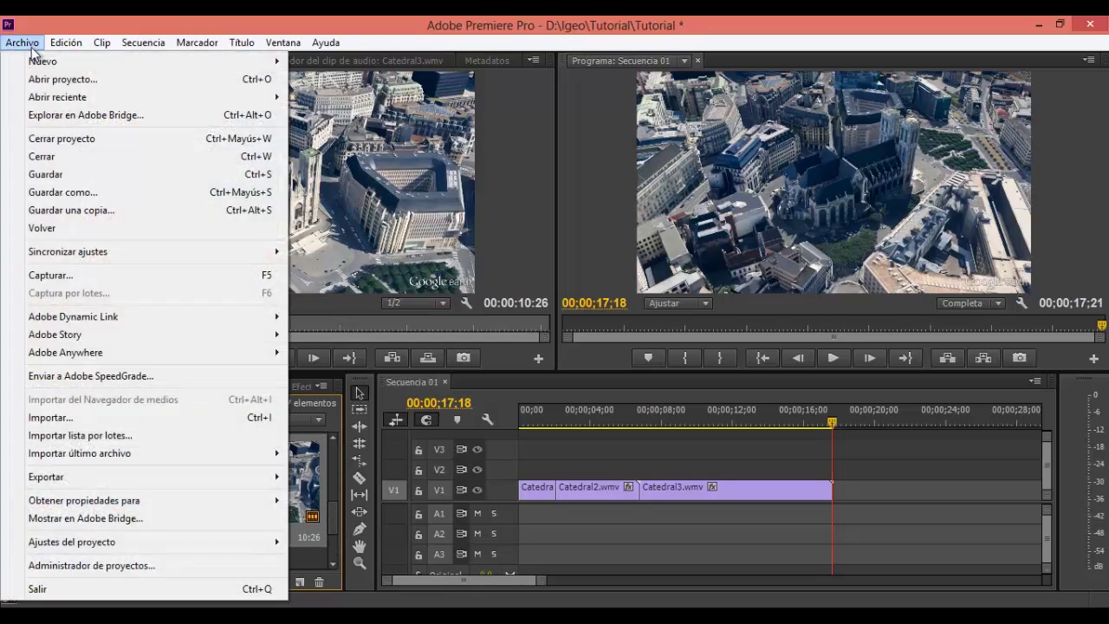
pyautogui.click(59, 421)
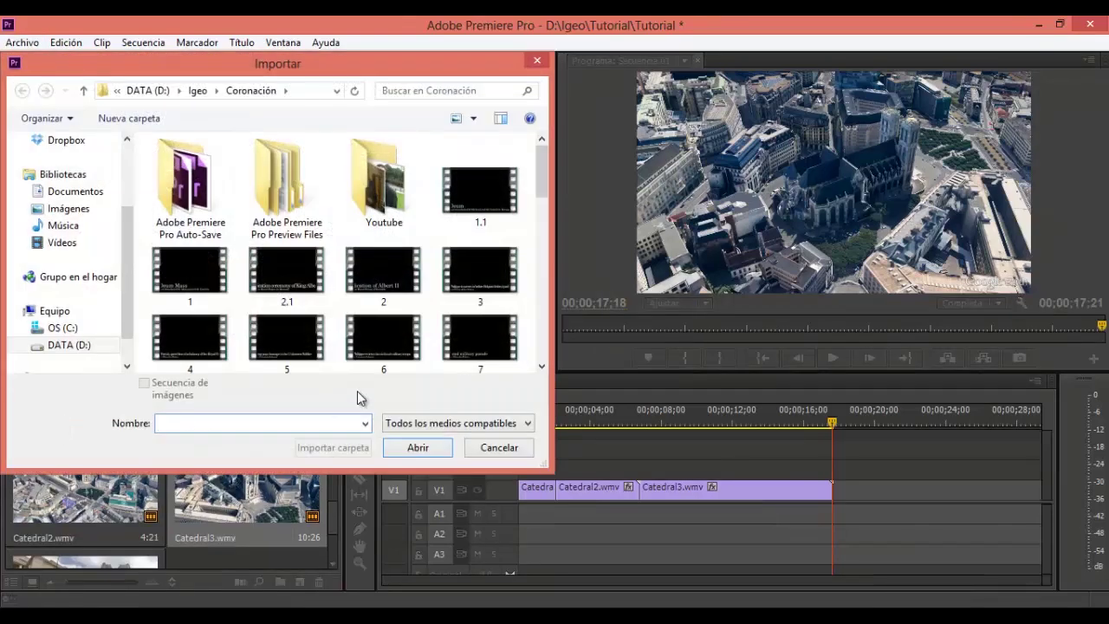
pyautogui.moveTo(542, 159); pyautogui.dragTo(542, 287)
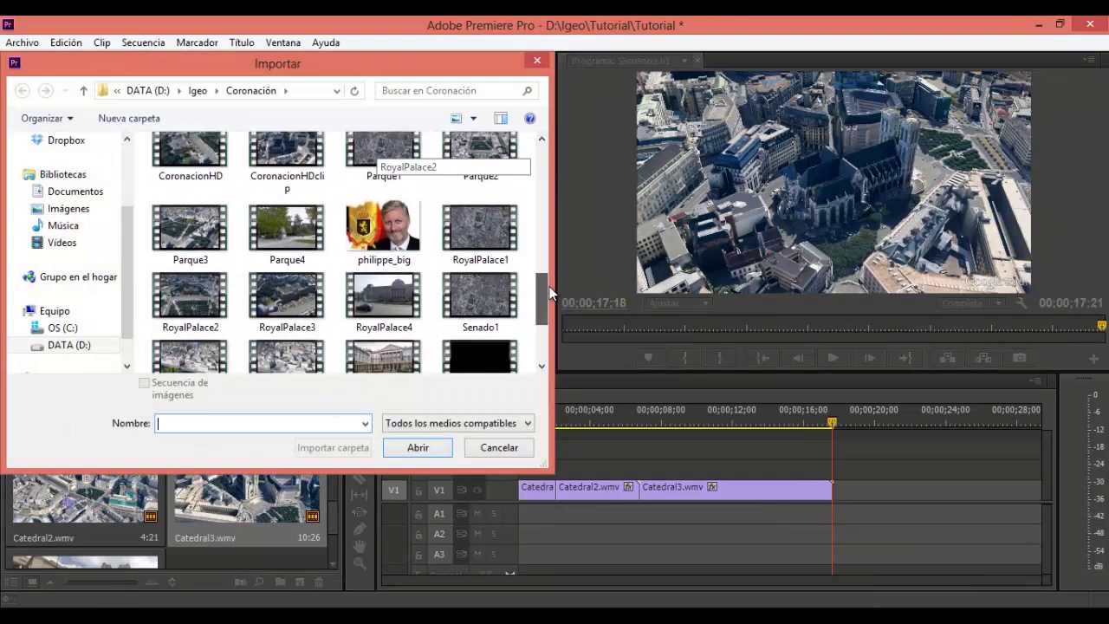
pyautogui.click(484, 293)
pyautogui.click(419, 447)
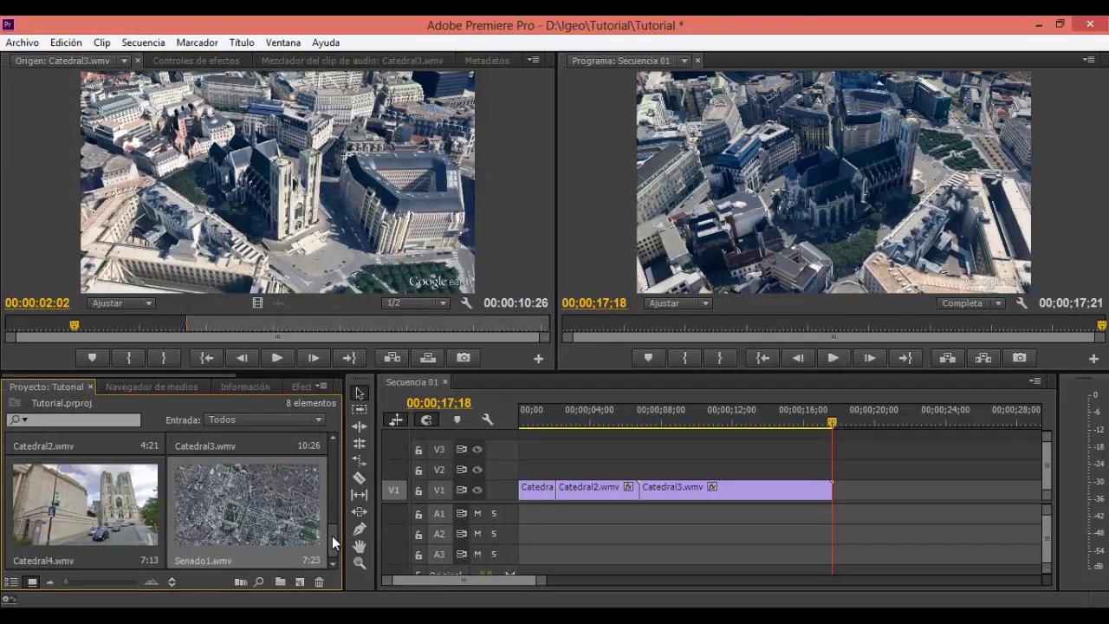
pyautogui.click(239, 498)
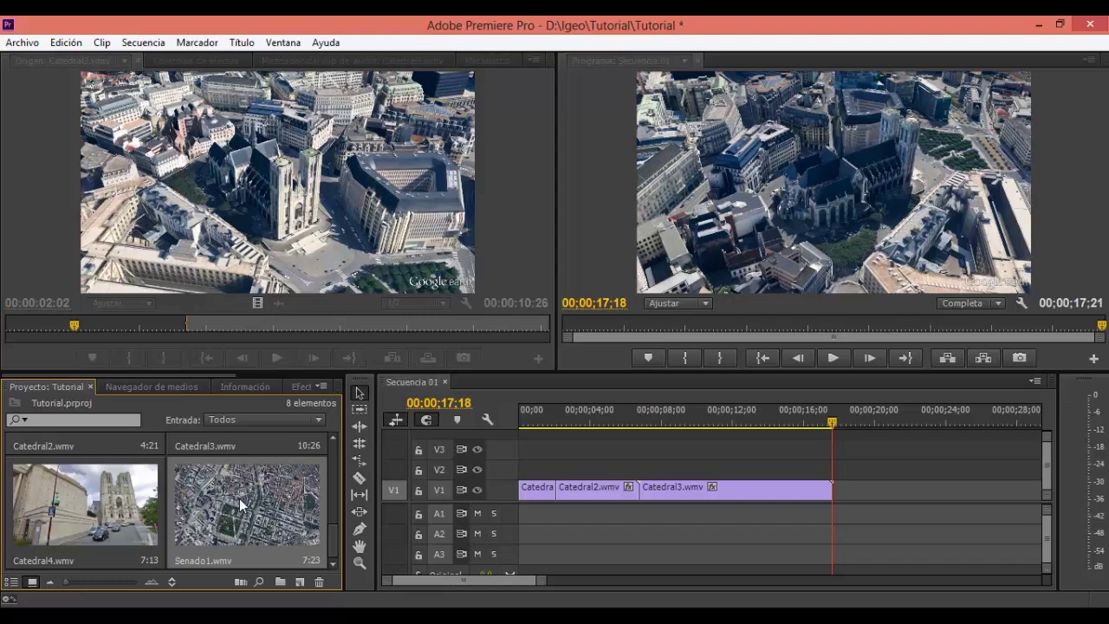
# Cancel a second Import (Ctrl+I), then browse the D:\Igeo\Coronación folder in the Media Browser
pyautogui.hotkey('ctrl', 'i')
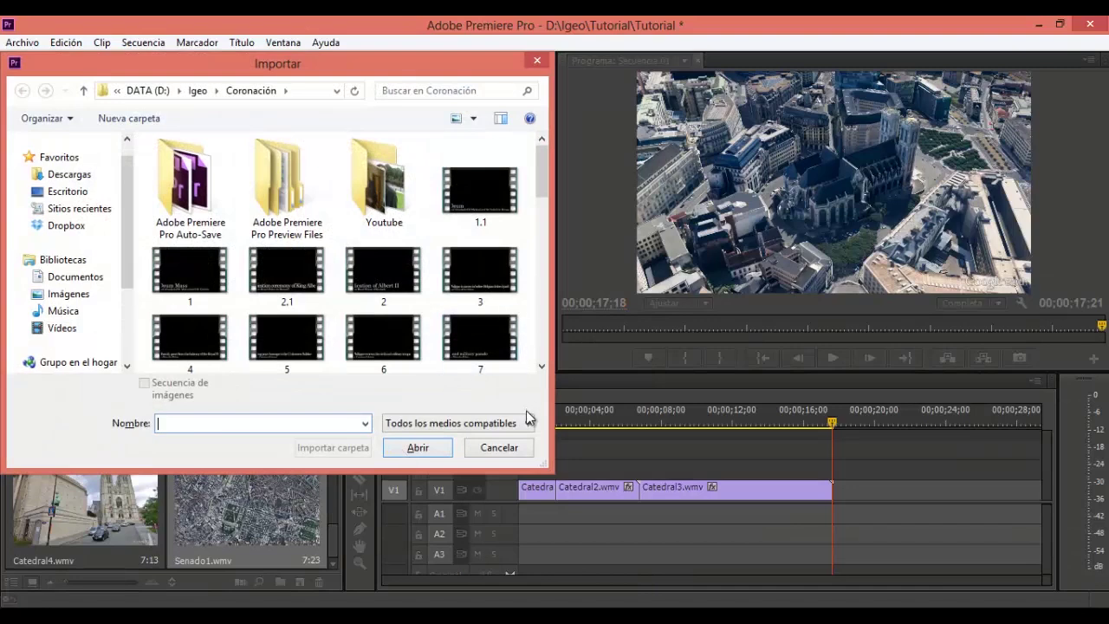
pyautogui.moveTo(537, 190); pyautogui.dragTo(546, 322)
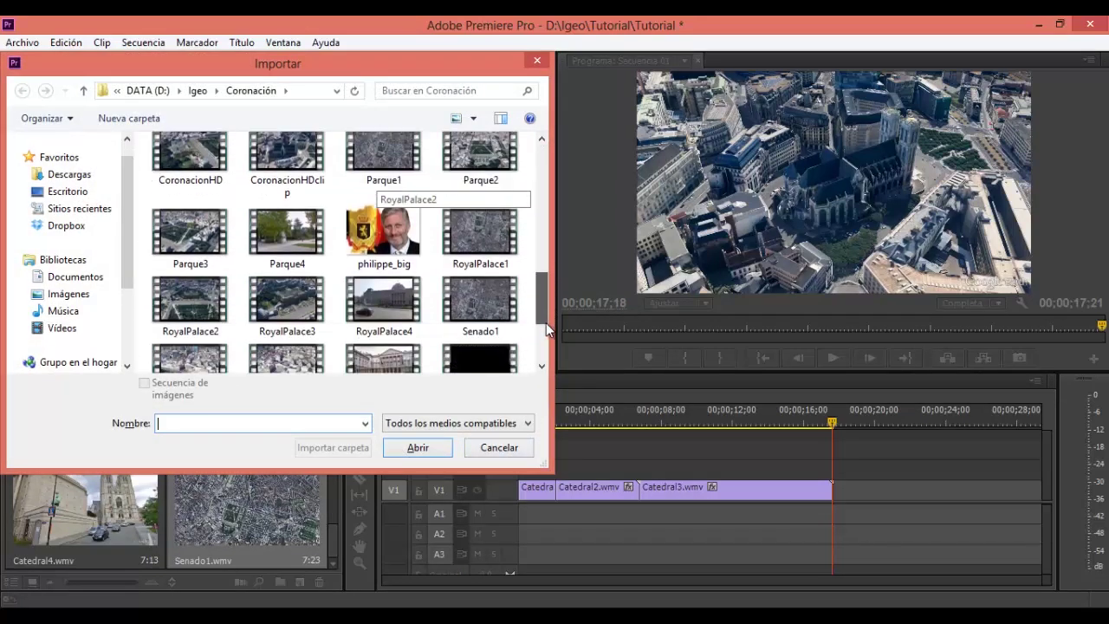
pyautogui.click(520, 451)
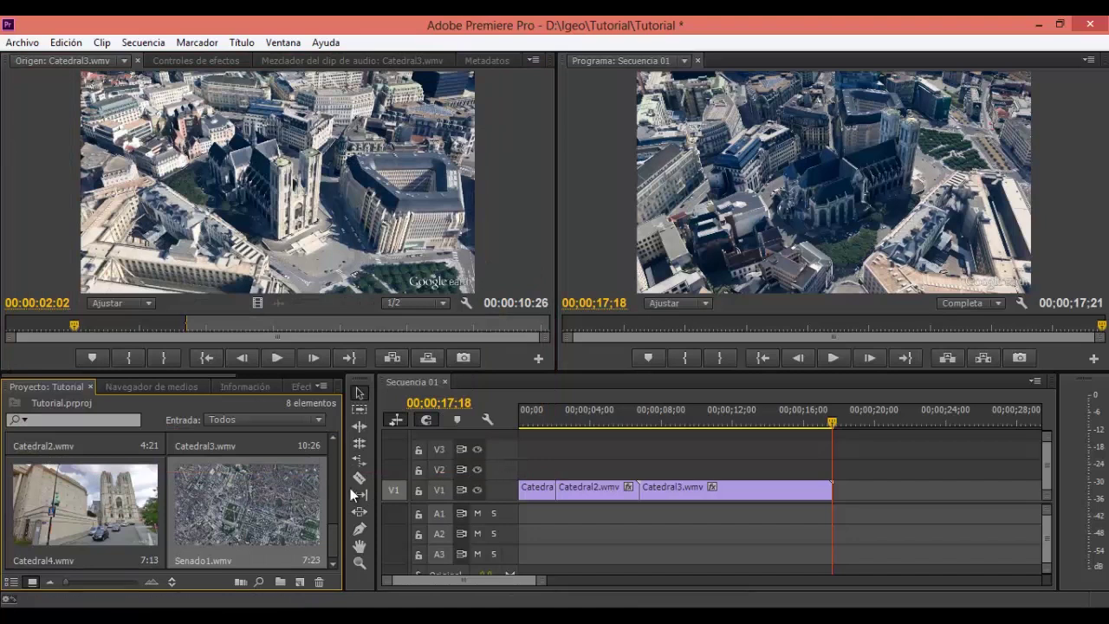
pyautogui.click(160, 387)
pyautogui.moveTo(158, 475); pyautogui.dragTo(163, 505)
pyautogui.scroll(3, 267, 471)
pyautogui.moveTo(330, 466); pyautogui.dragTo(330, 497)
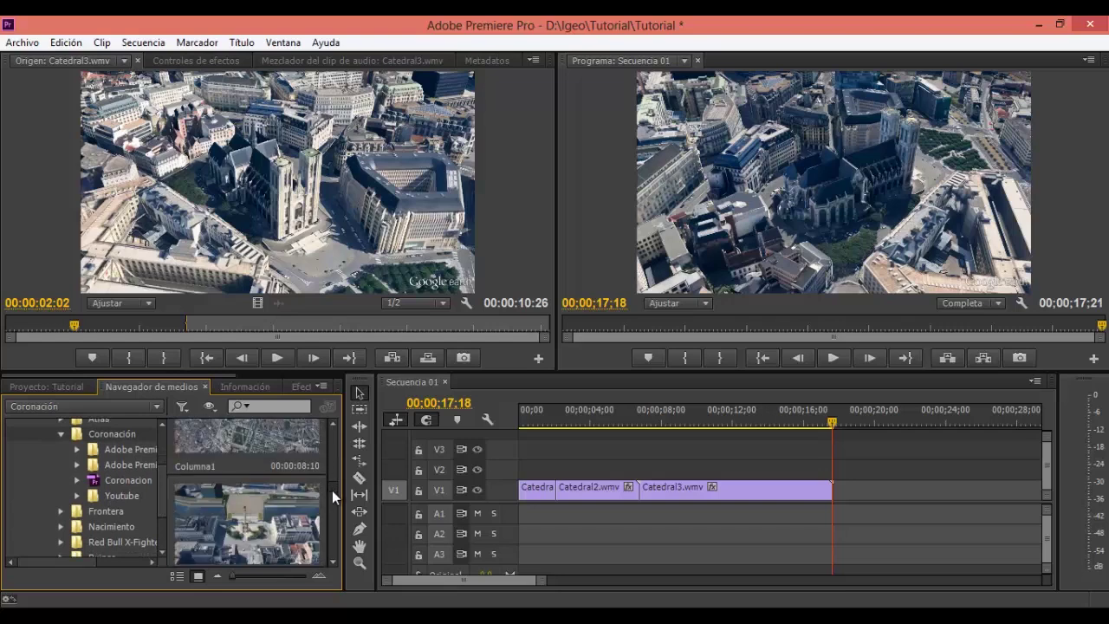
# Go back to the Tutorial project thumbnails and load Catedral4 into the Source monitor
pyautogui.click(77, 388)
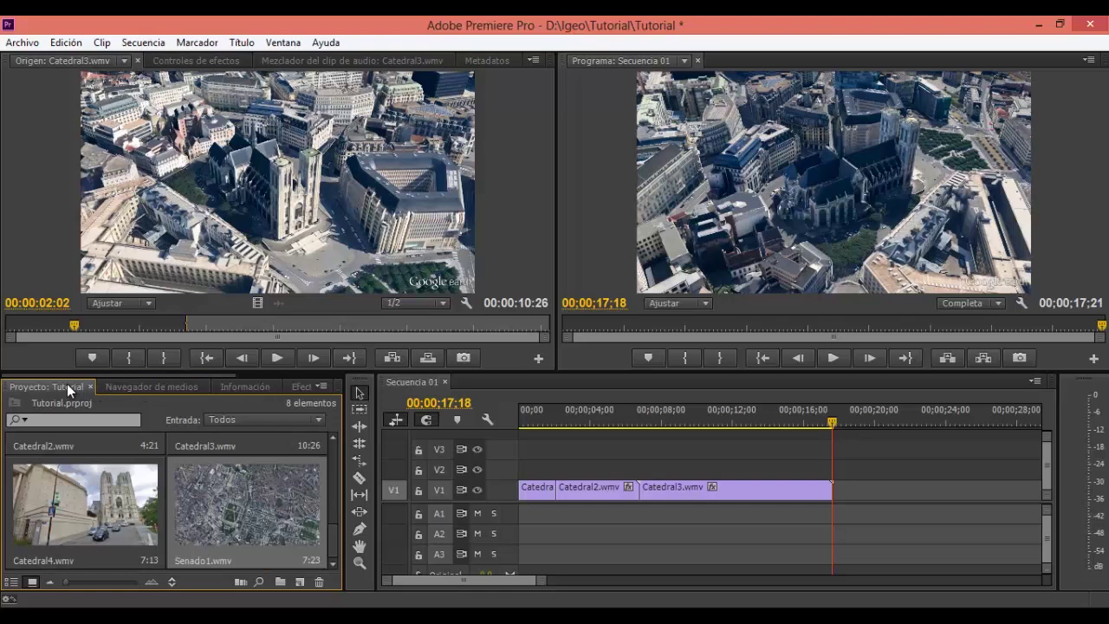
pyautogui.moveTo(75, 506); pyautogui.dragTo(295, 183)
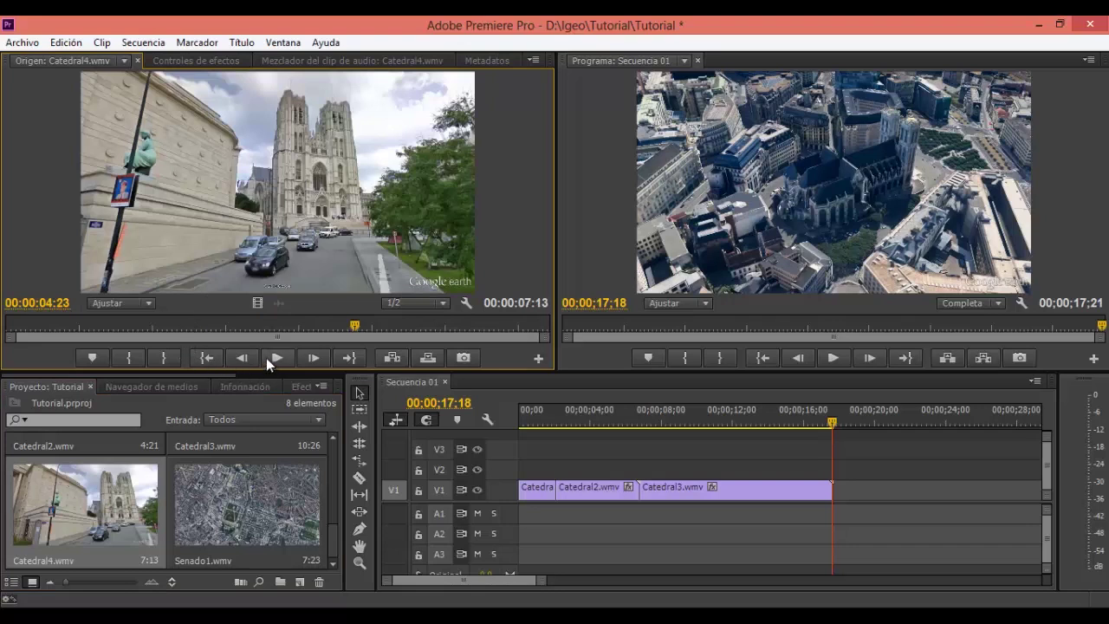
# Mark Catedral4 with an in point at 00:00:01:22 and an out point leaving 3:04
pyautogui.moveTo(354, 328); pyautogui.dragTo(133, 330)
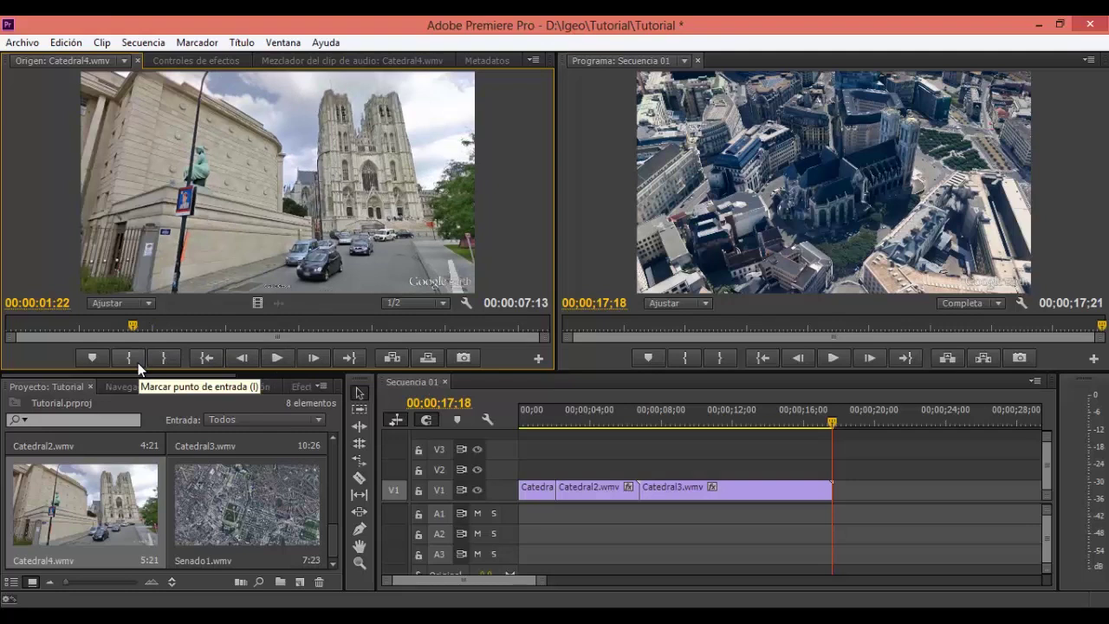
pyautogui.click(139, 368)
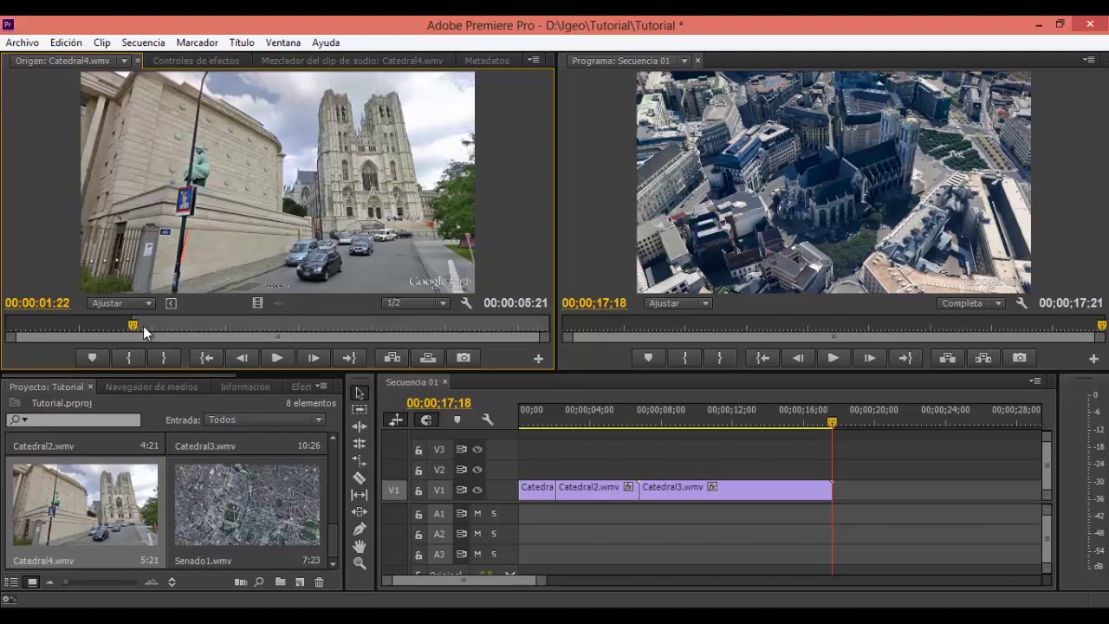
pyautogui.moveTo(135, 326); pyautogui.dragTo(361, 331)
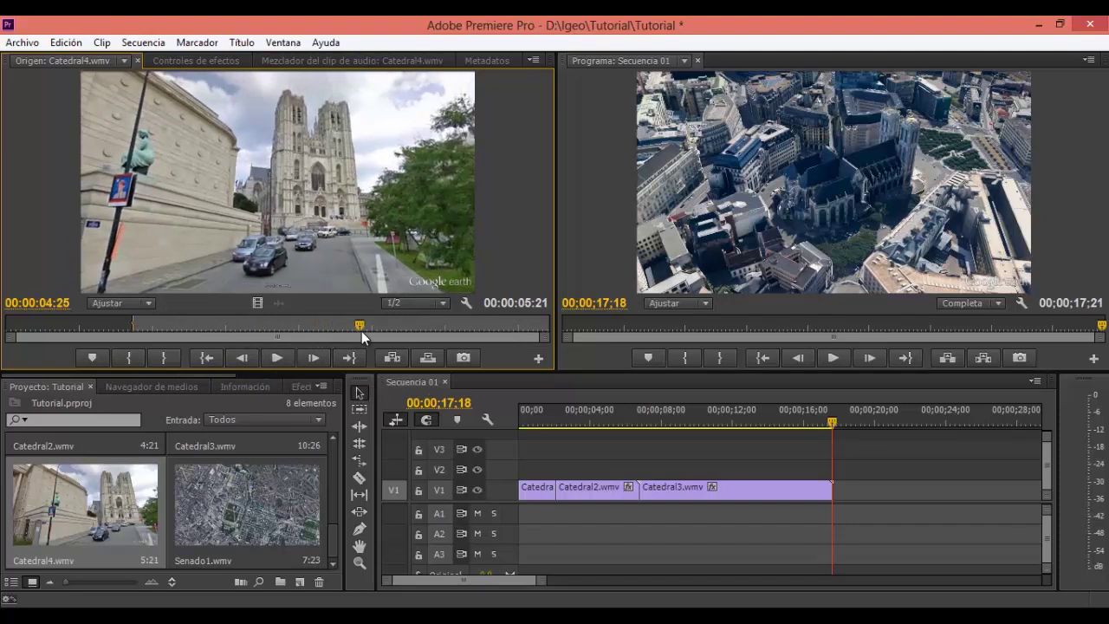
pyautogui.click(172, 357)
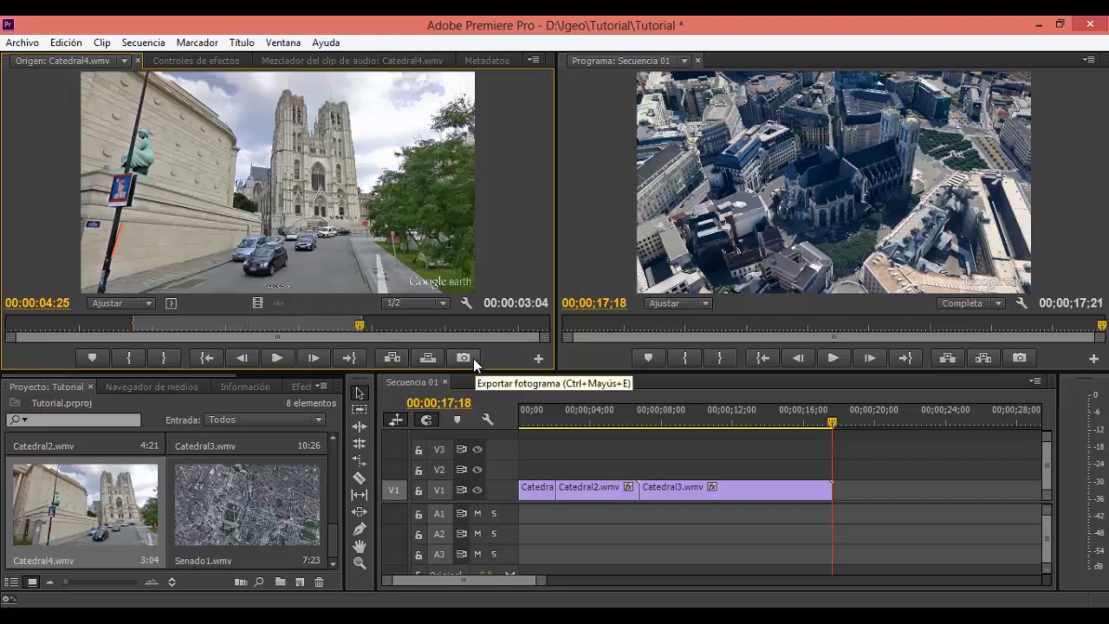
pyautogui.click(428, 360)
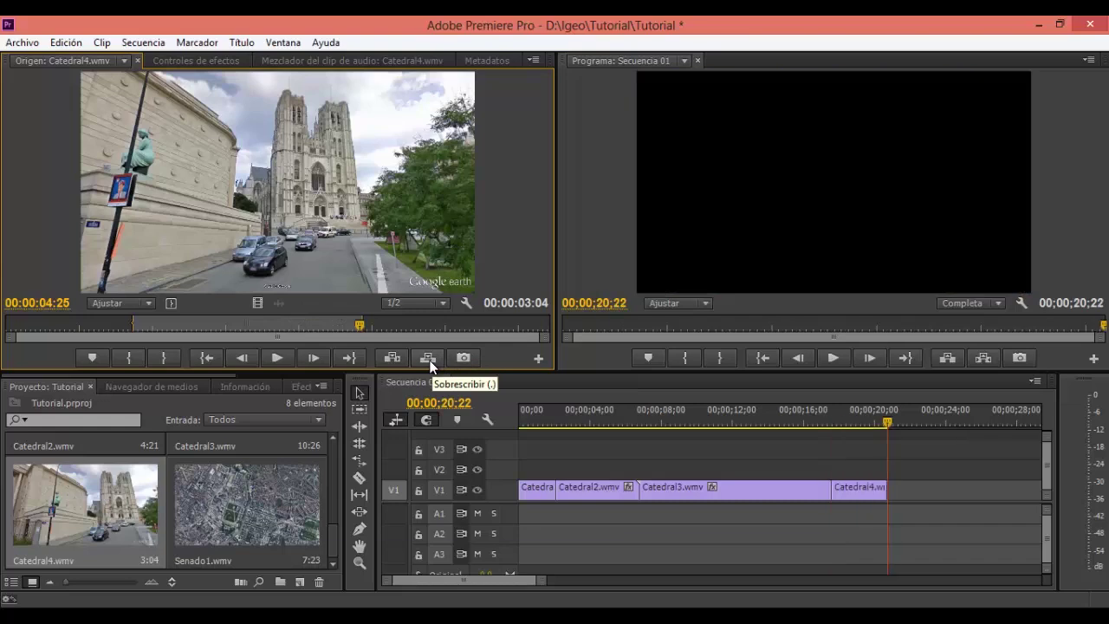
pyautogui.moveTo(888, 421); pyautogui.dragTo(775, 425)
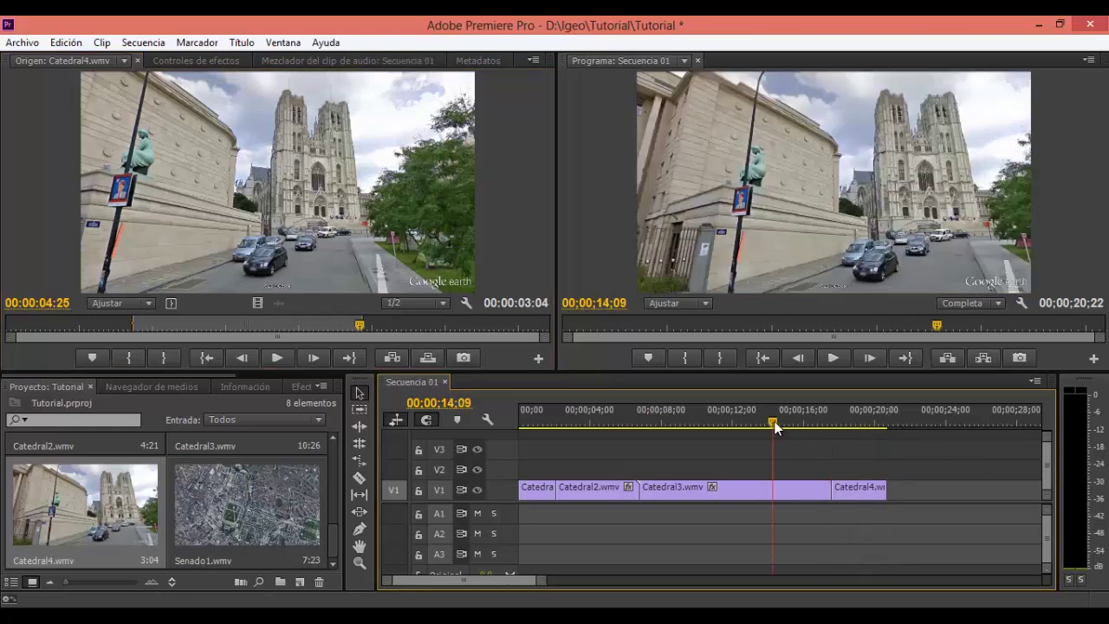
pyautogui.click(400, 356)
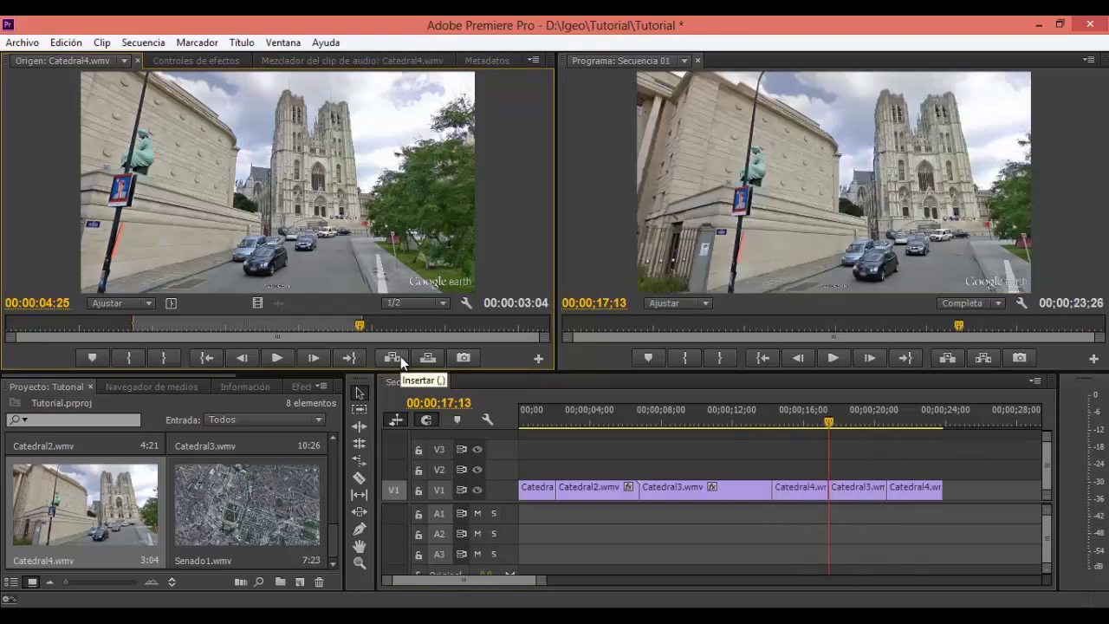
pyautogui.hotkey('ctrl', 'z')
pyautogui.hotkey('ctrl', 'z')
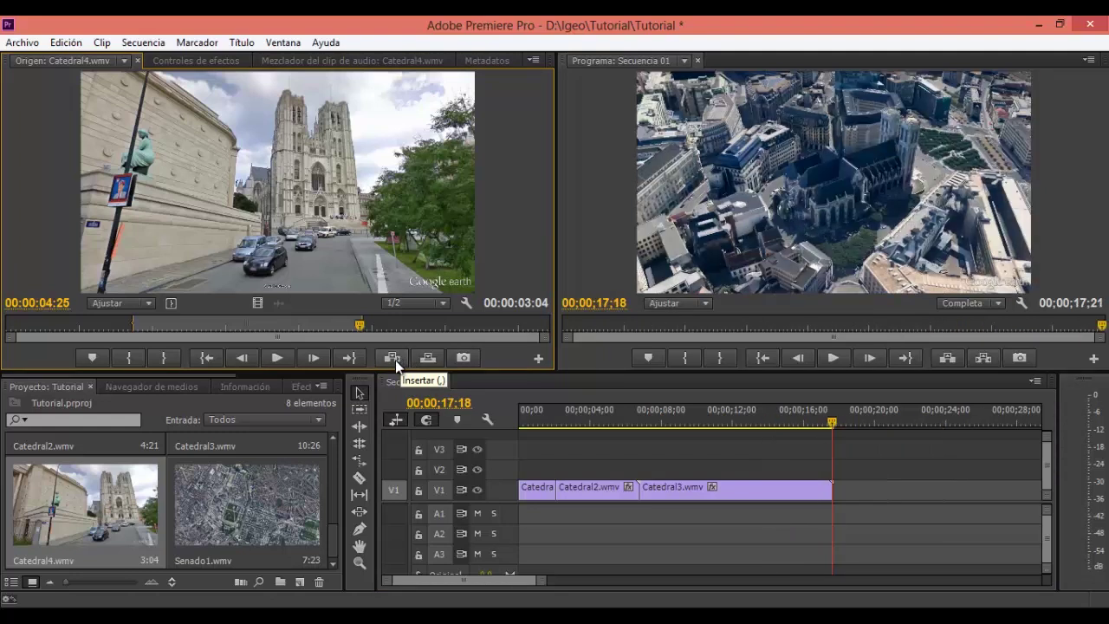
pyautogui.moveTo(152, 516); pyautogui.dragTo(917, 497)
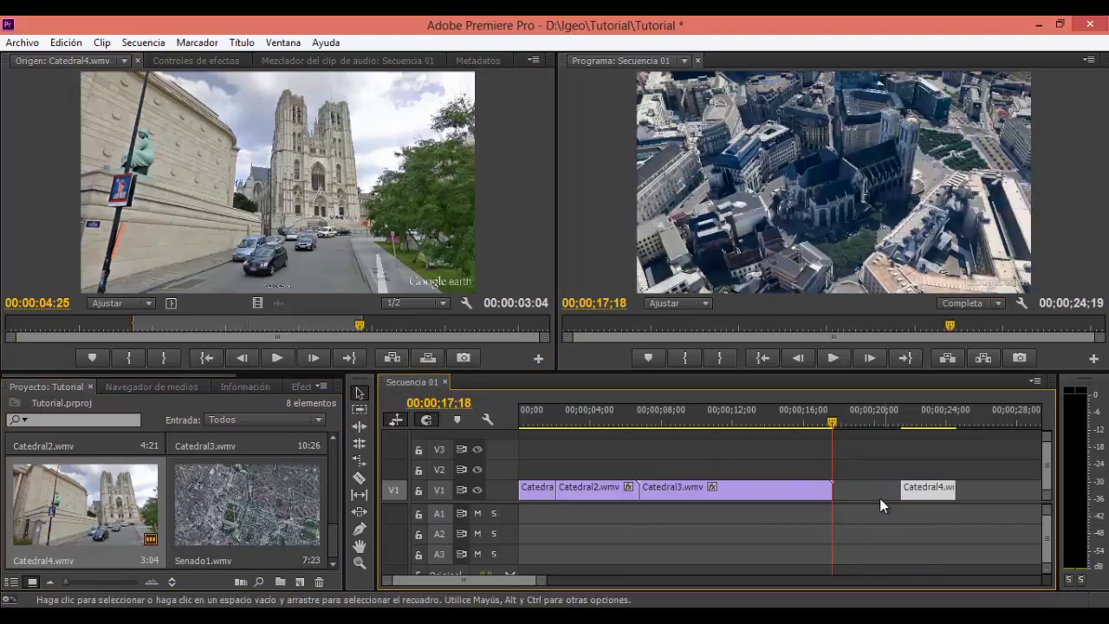
pyautogui.hotkey('ctrl', 'z')
pyautogui.hotkey('ctrl', 'z')
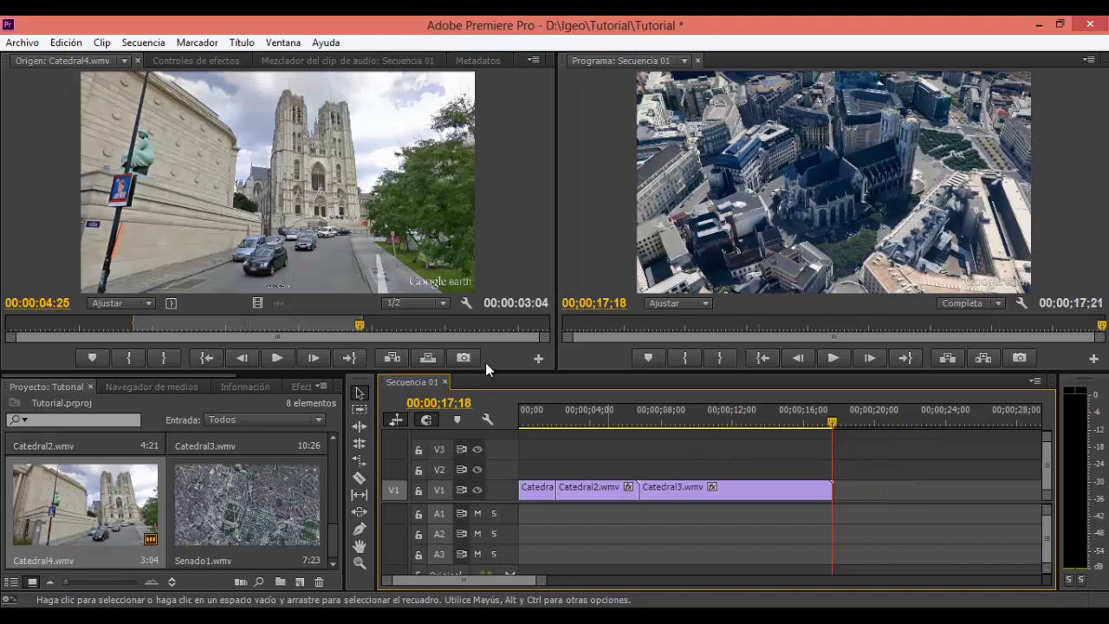
pyautogui.click(428, 357)
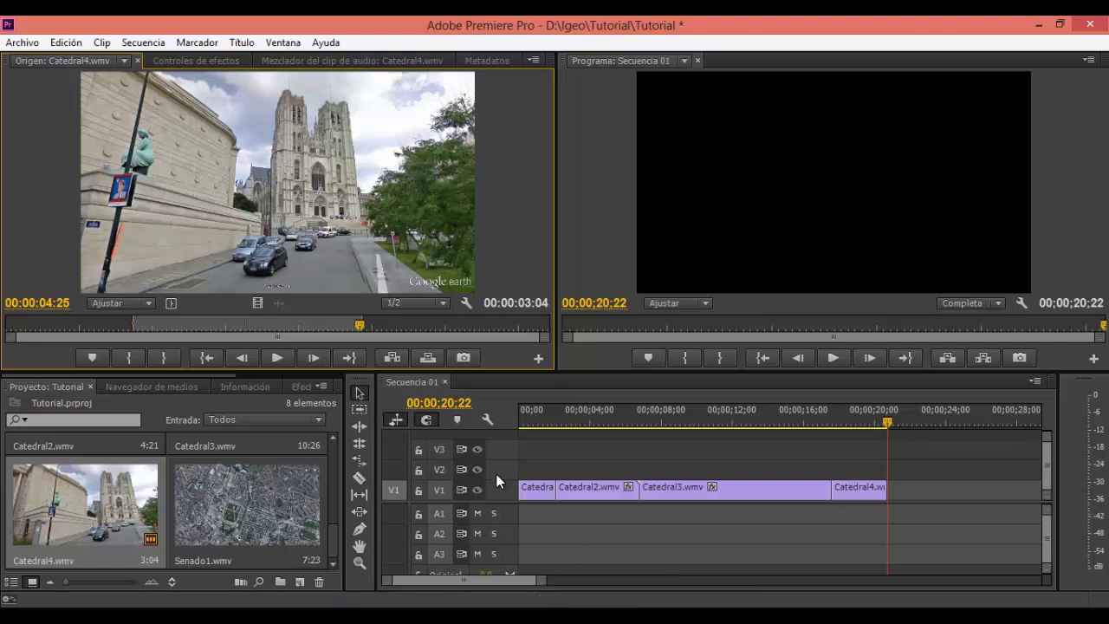
# Select each Catedral clip on V1 in turn, then marquee-select Catedral3 and Catedral4 together
pyautogui.click(532, 489)
pyautogui.click(590, 489)
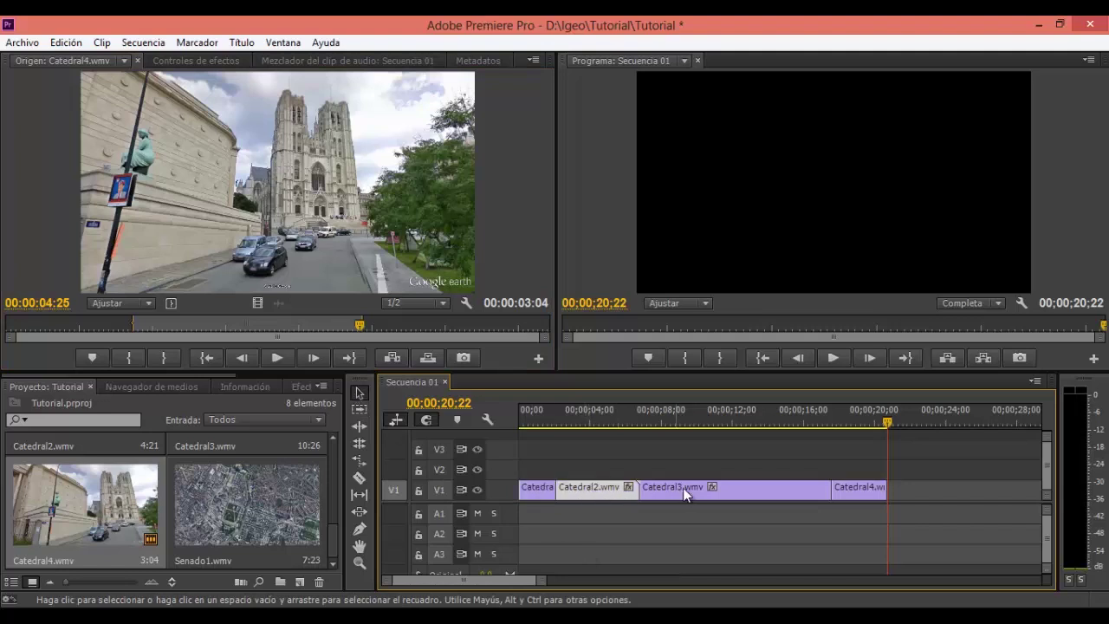
pyautogui.click(683, 488)
pyautogui.click(855, 489)
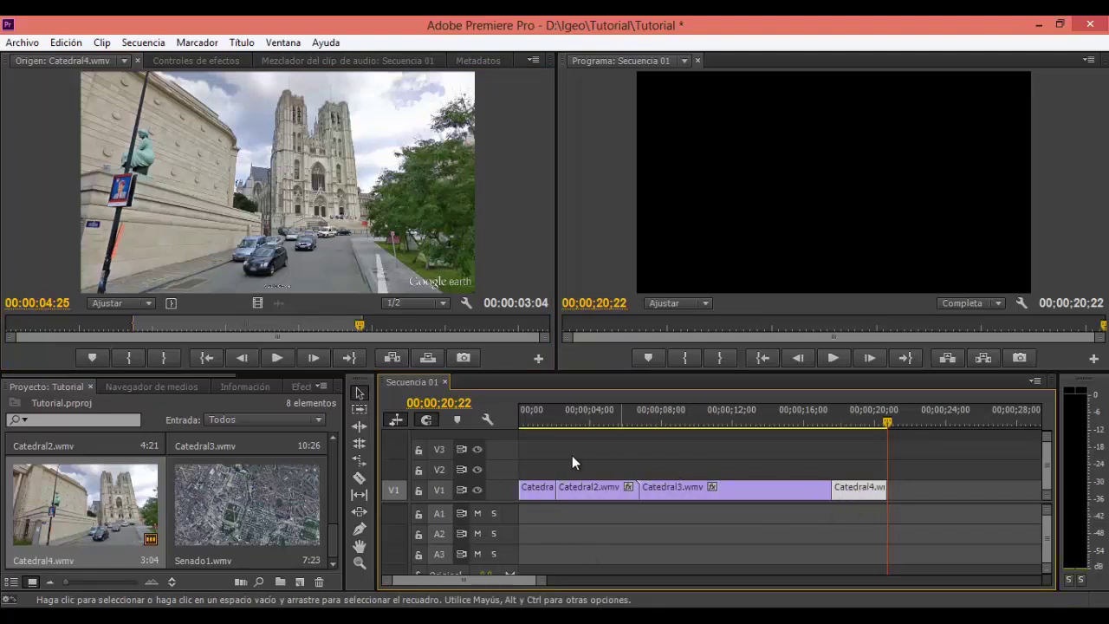
pyautogui.moveTo(862, 466)
pyautogui.mouseDown()
pyautogui.moveTo(643, 482)
pyautogui.moveTo(848, 470)
pyautogui.mouseUp()
# Shift Catedral2 and all following clips right with Track Select, then undo the move
pyautogui.click(363, 410)
pyautogui.click(604, 488)
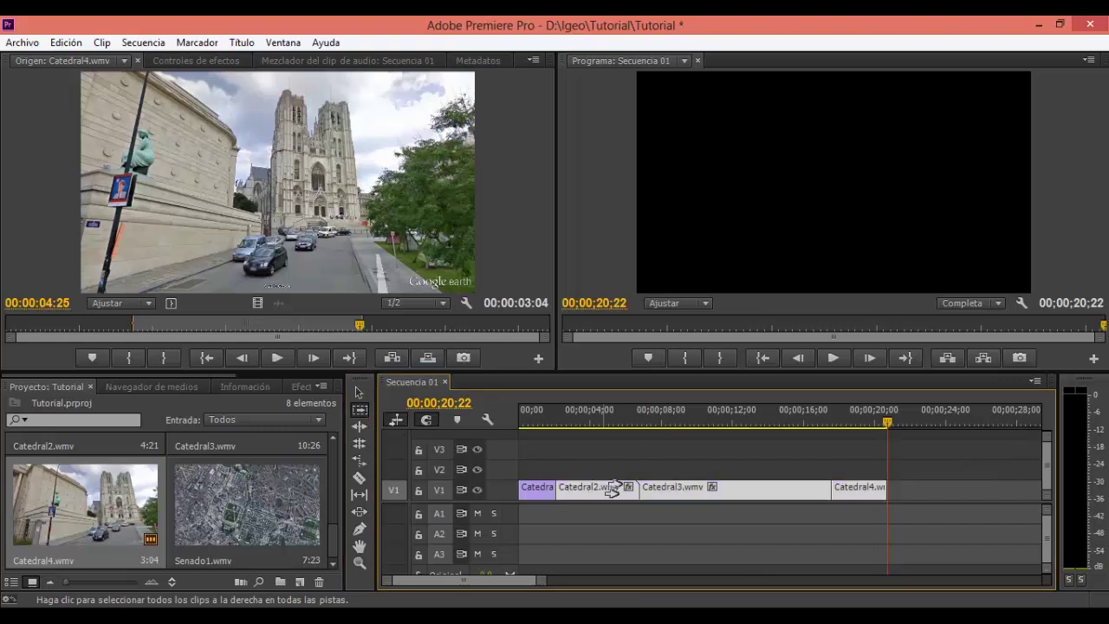
pyautogui.moveTo(604, 488); pyautogui.dragTo(717, 485)
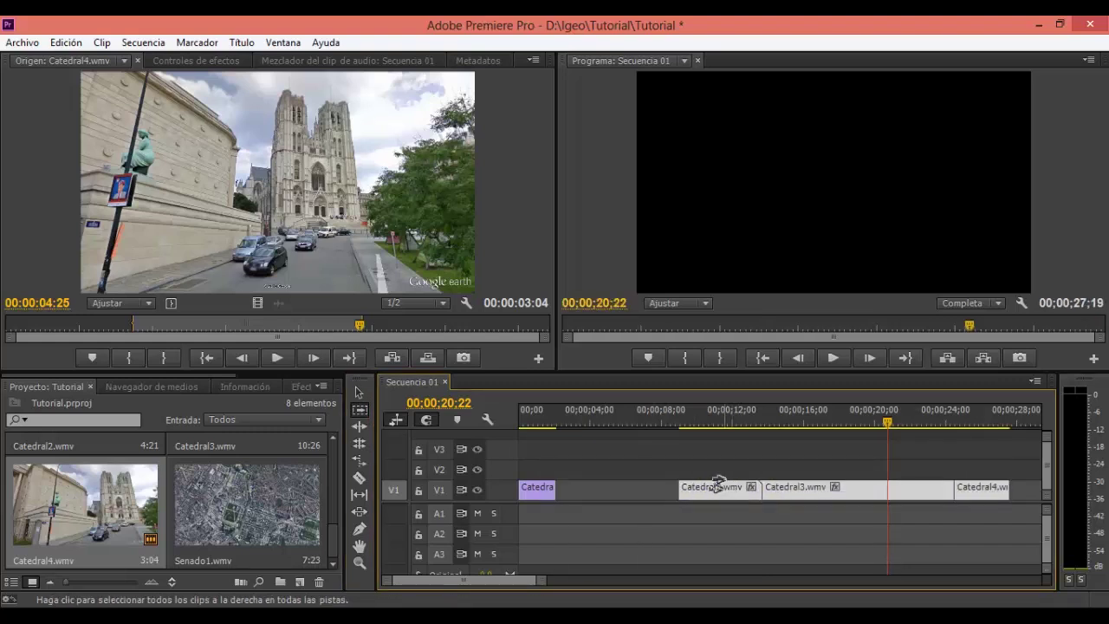
pyautogui.hotkey('ctrl', 'z')
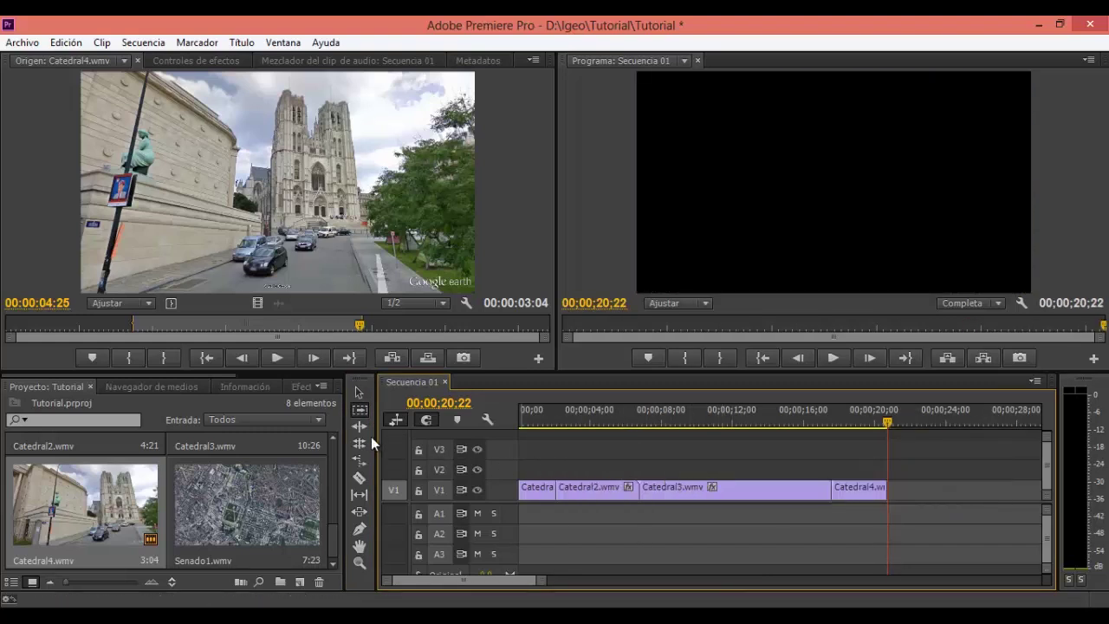
# Ripple-trim Catedral4's end outward, then release it back at its original length
pyautogui.click(358, 426)
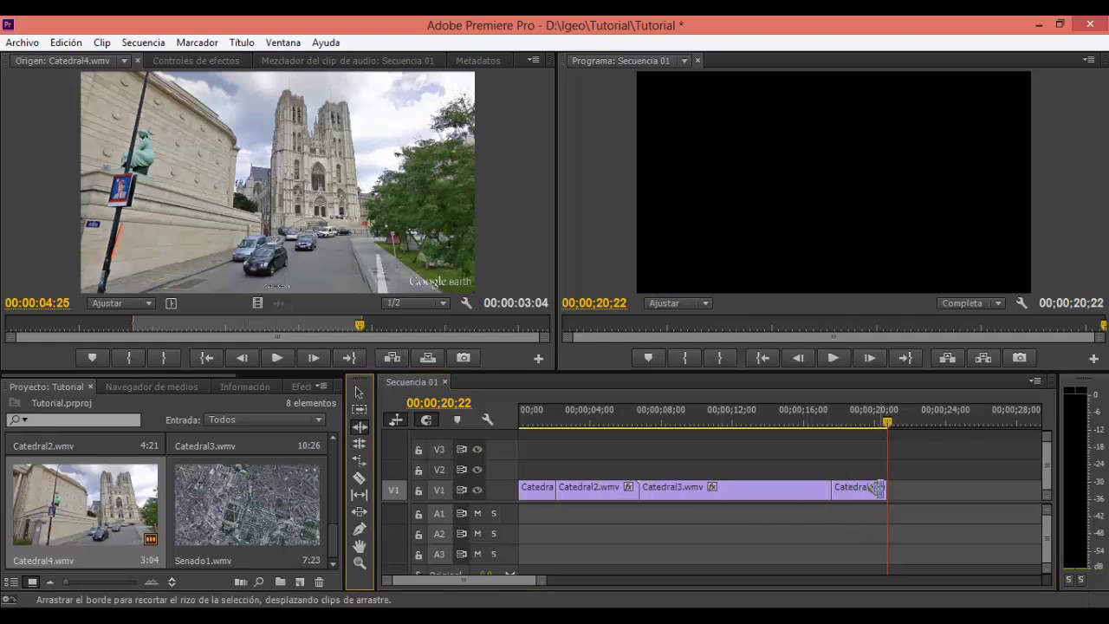
pyautogui.moveTo(877, 487); pyautogui.dragTo(914, 492)
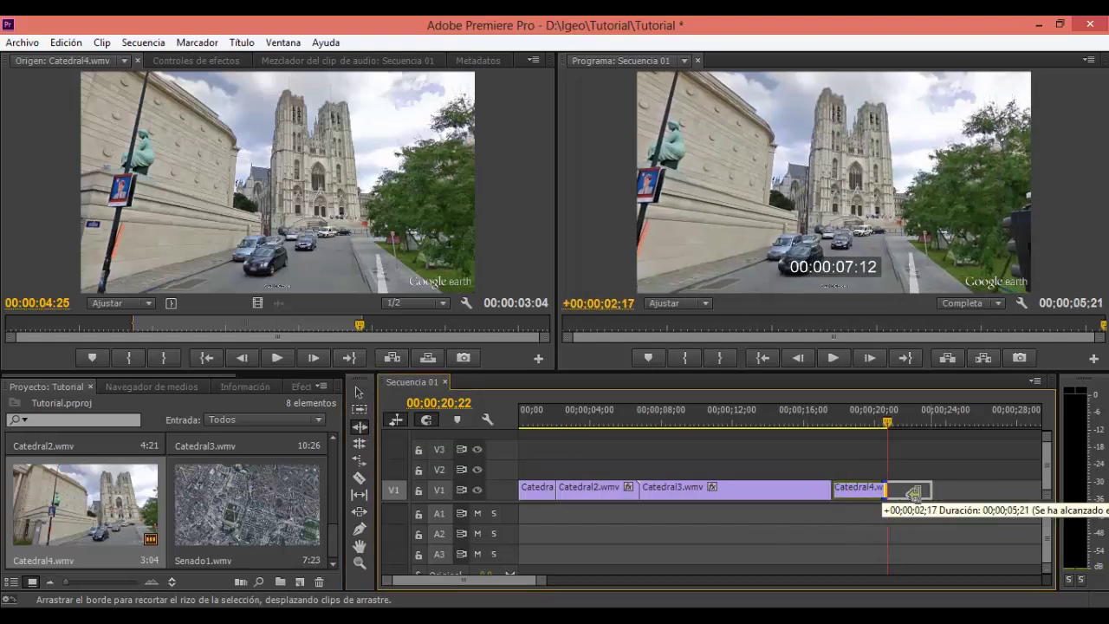
pyautogui.moveTo(914, 492); pyautogui.dragTo(885, 490)
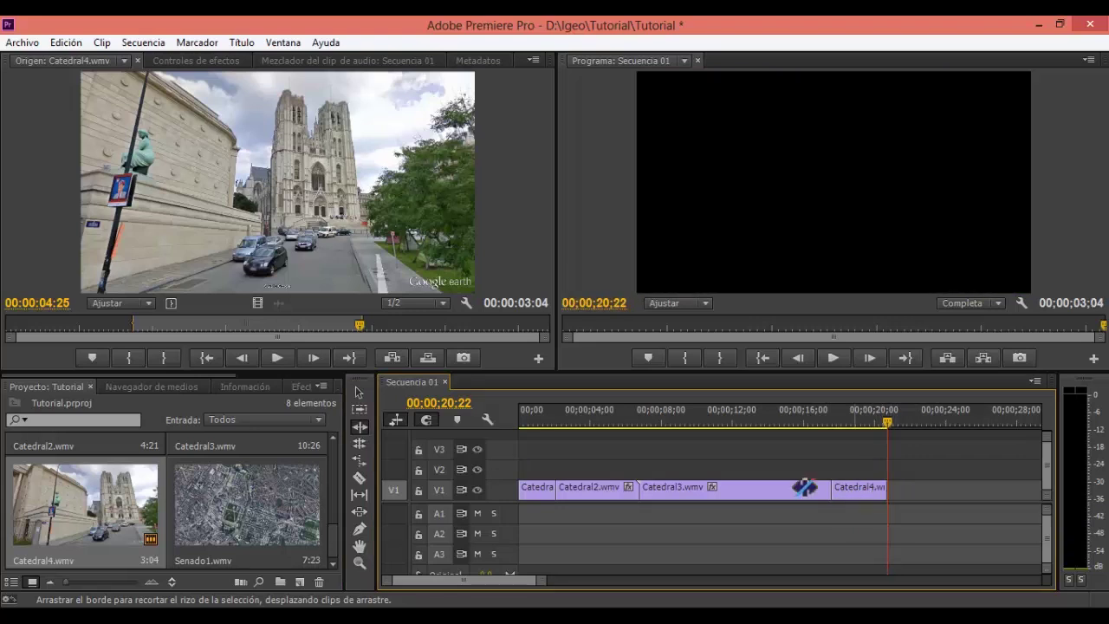
# Roll the Catedral3/Catedral4 cut point earlier with the Rolling Edit tool
pyautogui.click(359, 443)
pyautogui.click(832, 488)
pyautogui.moveTo(832, 489); pyautogui.dragTo(839, 490)
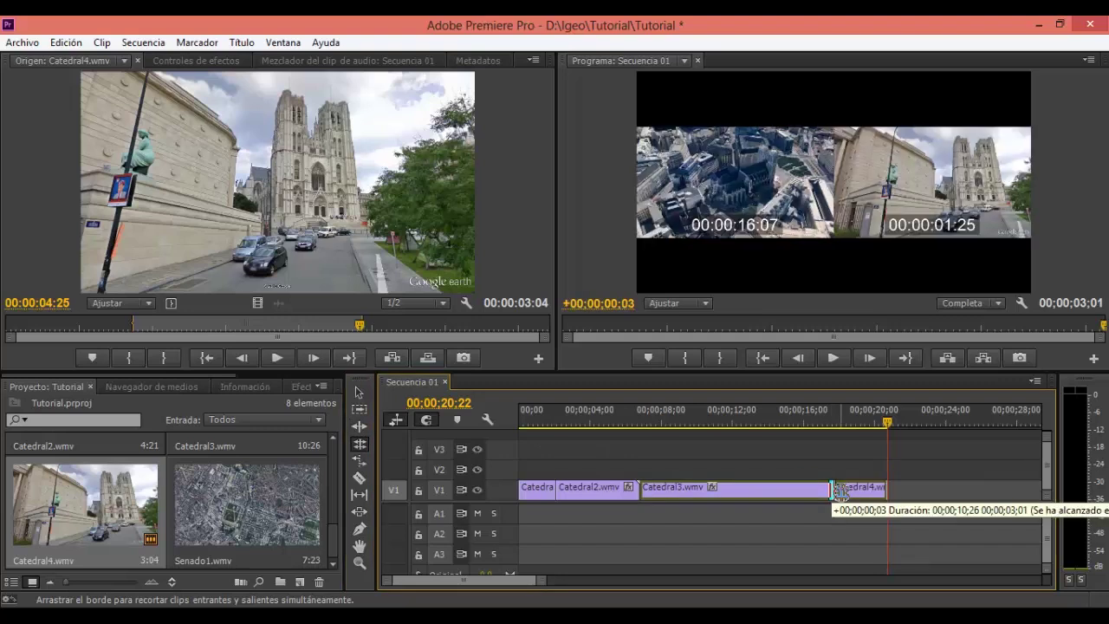
pyautogui.moveTo(839, 491); pyautogui.dragTo(635, 454)
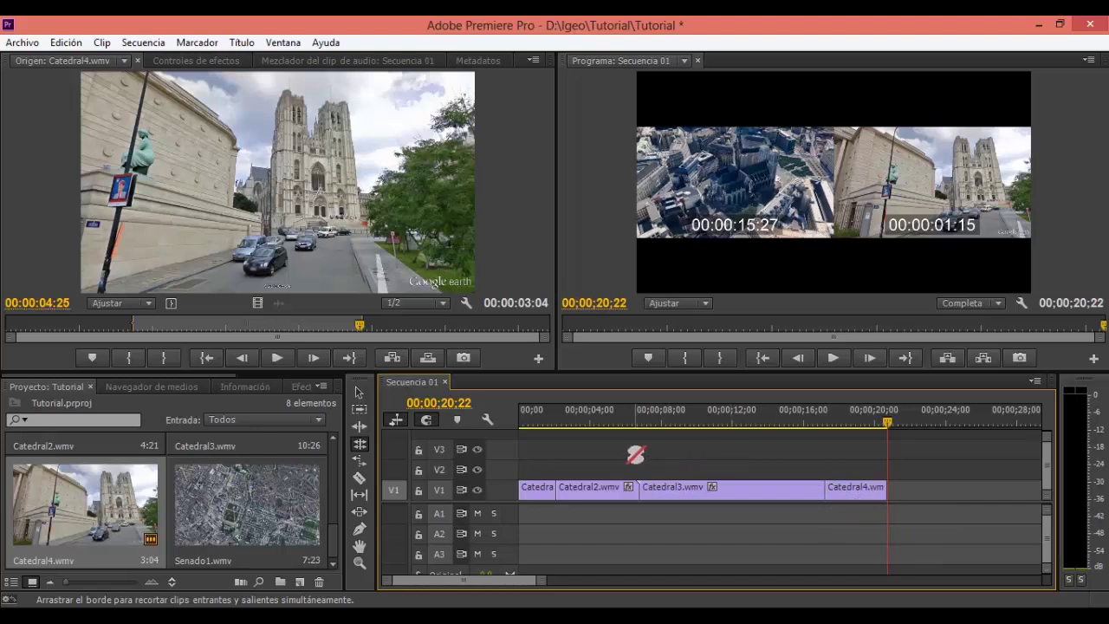
pyautogui.moveTo(636, 454); pyautogui.dragTo(354, 459)
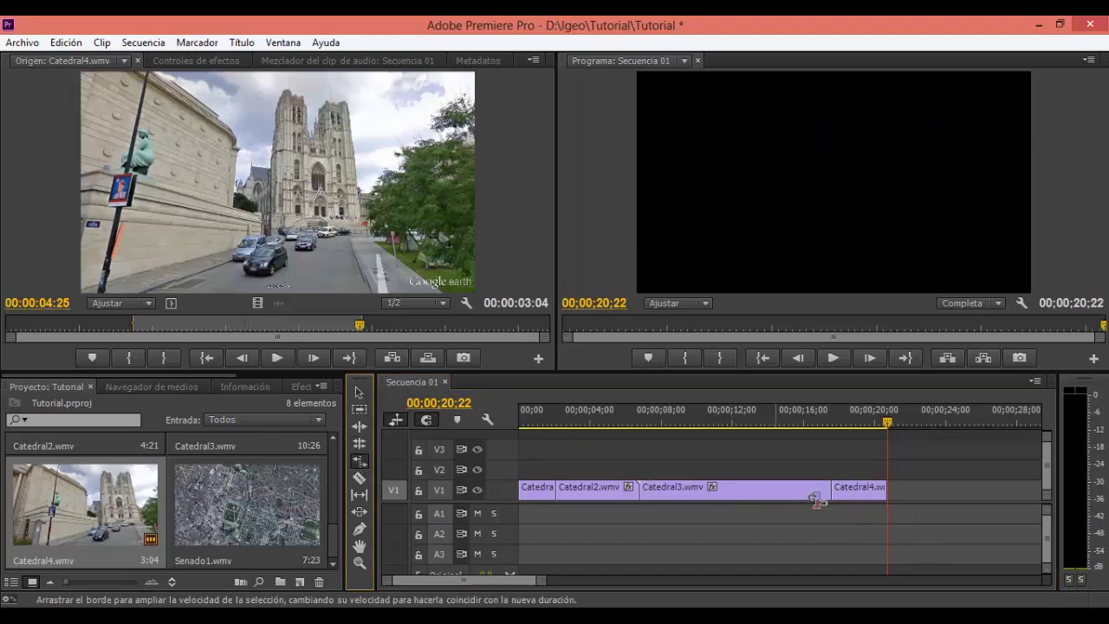
# Rate-stretch Catedral4 to about 00;00;28, then pull it back shorter
pyautogui.click(882, 490)
pyautogui.moveTo(883, 490); pyautogui.dragTo(1018, 506)
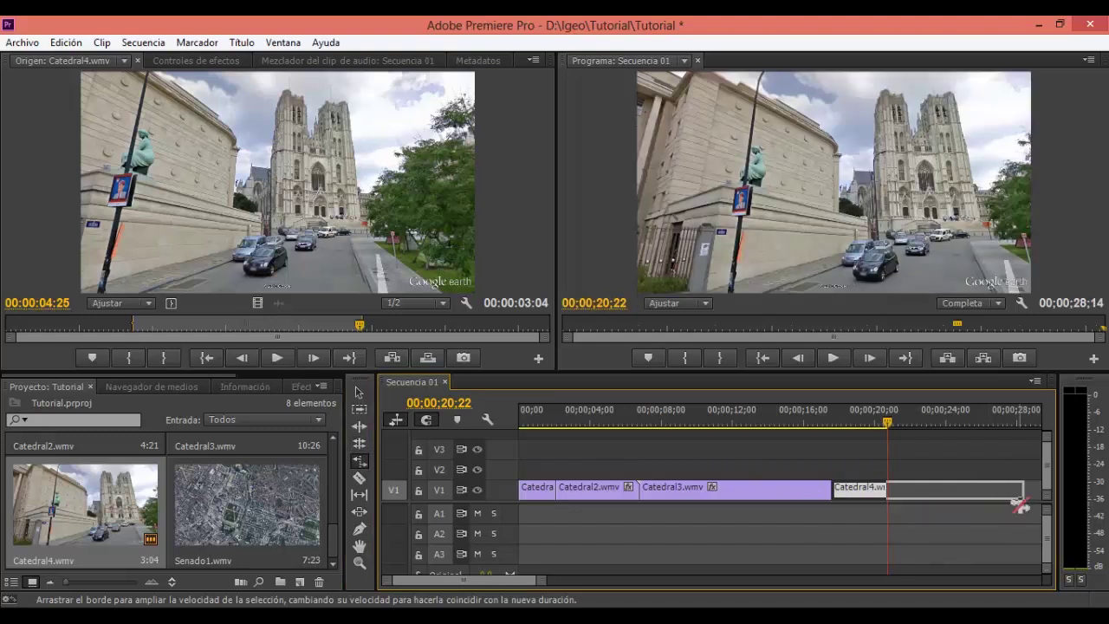
pyautogui.moveTo(1015, 489)
pyautogui.mouseDown()
pyautogui.moveTo(858, 504)
pyautogui.moveTo(886, 490)
pyautogui.mouseUp()
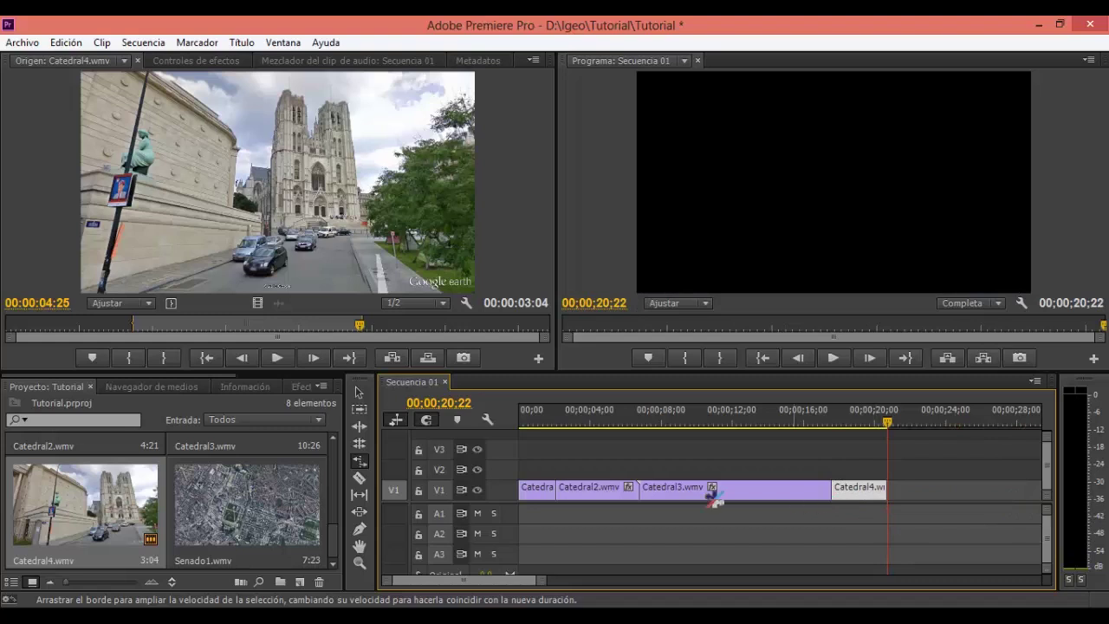
pyautogui.click(358, 477)
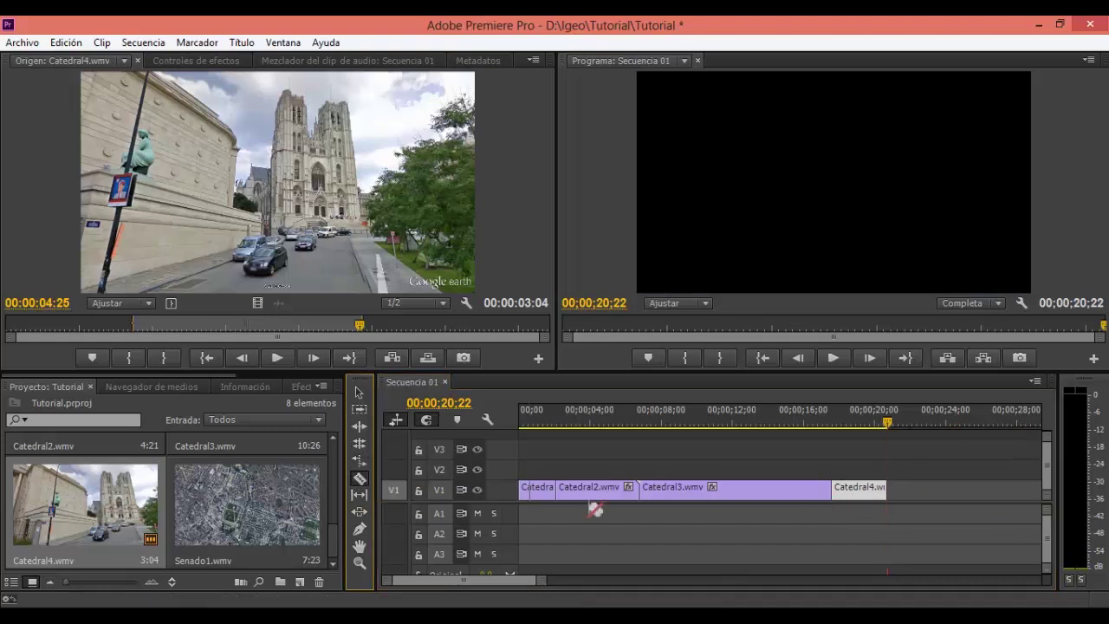
pyautogui.click(748, 489)
pyautogui.click(778, 490)
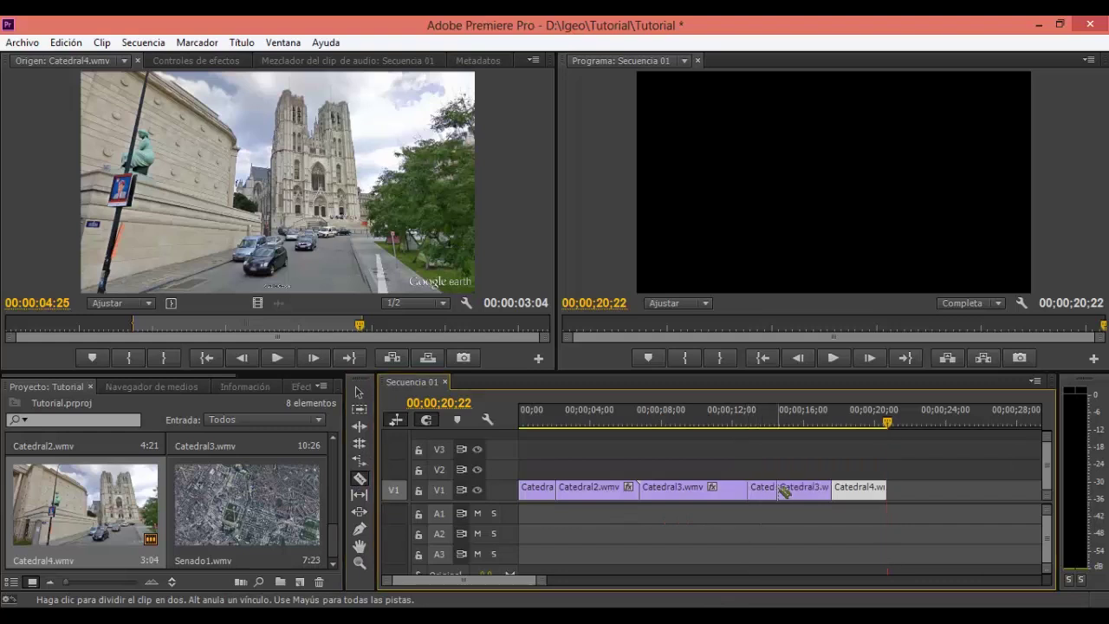
pyautogui.click(359, 393)
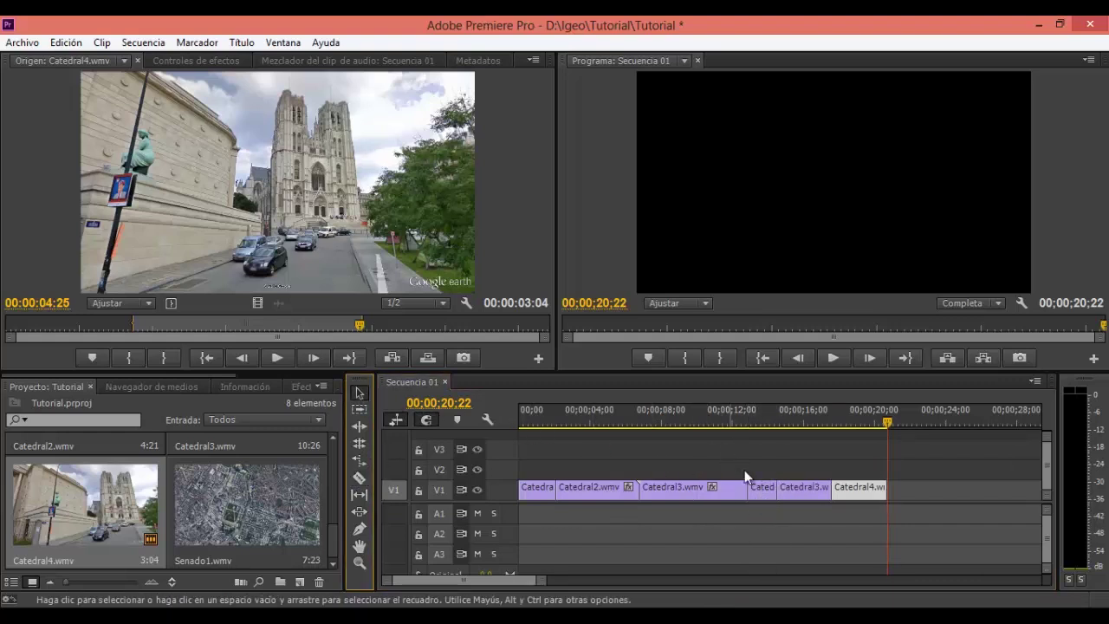
pyautogui.click(761, 489)
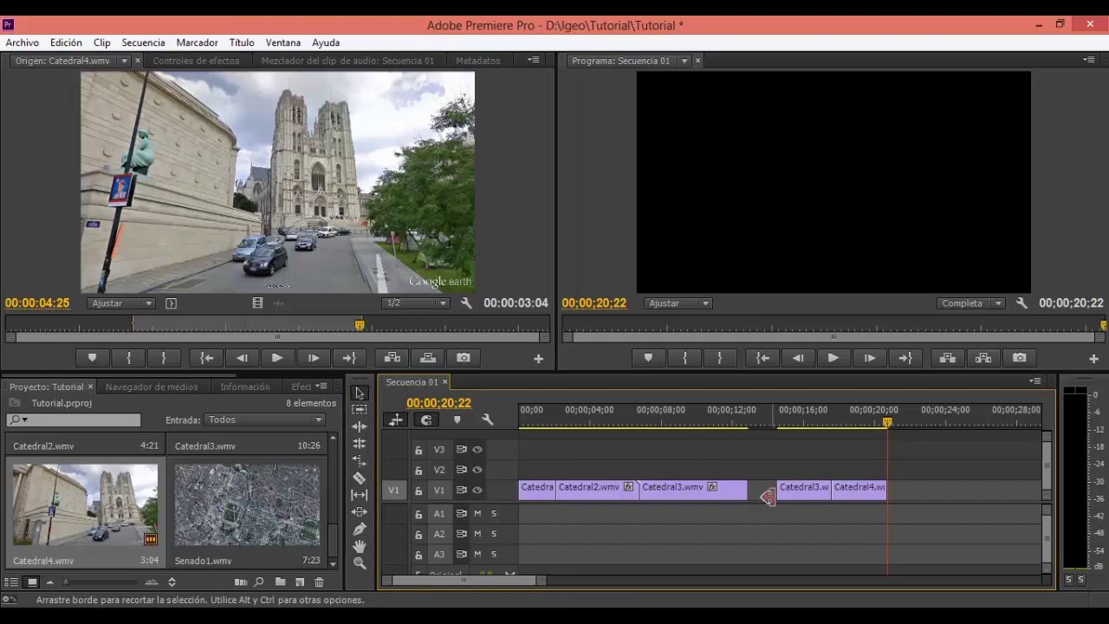
pyautogui.press('n')
pyautogui.hotkey('ctrl', 'z')
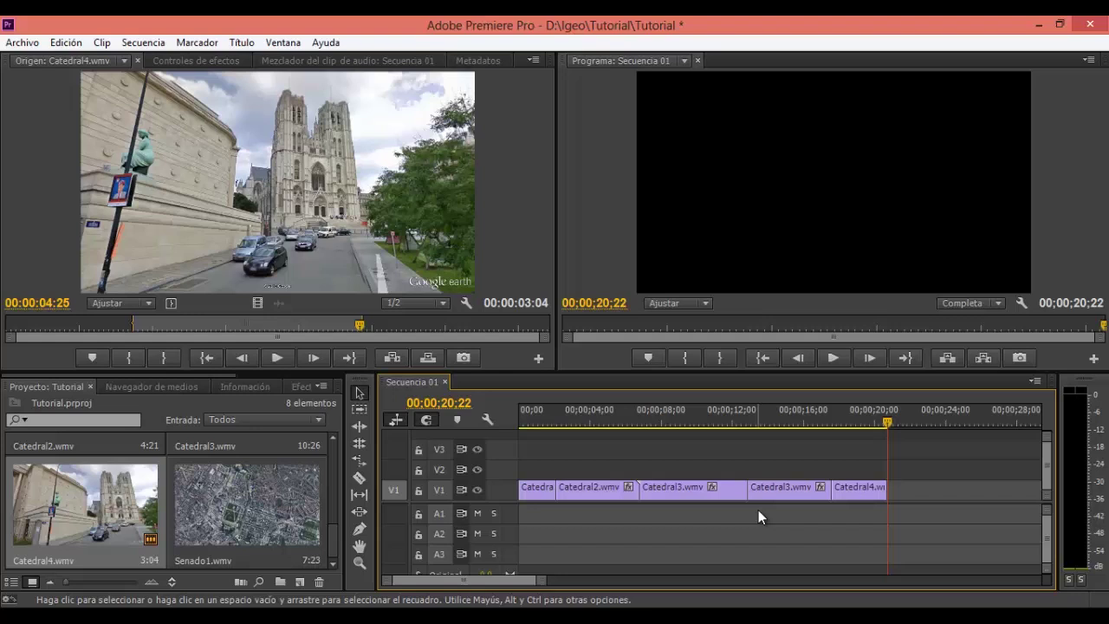
pyautogui.hotkey('ctrl', 'z')
pyautogui.click(362, 498)
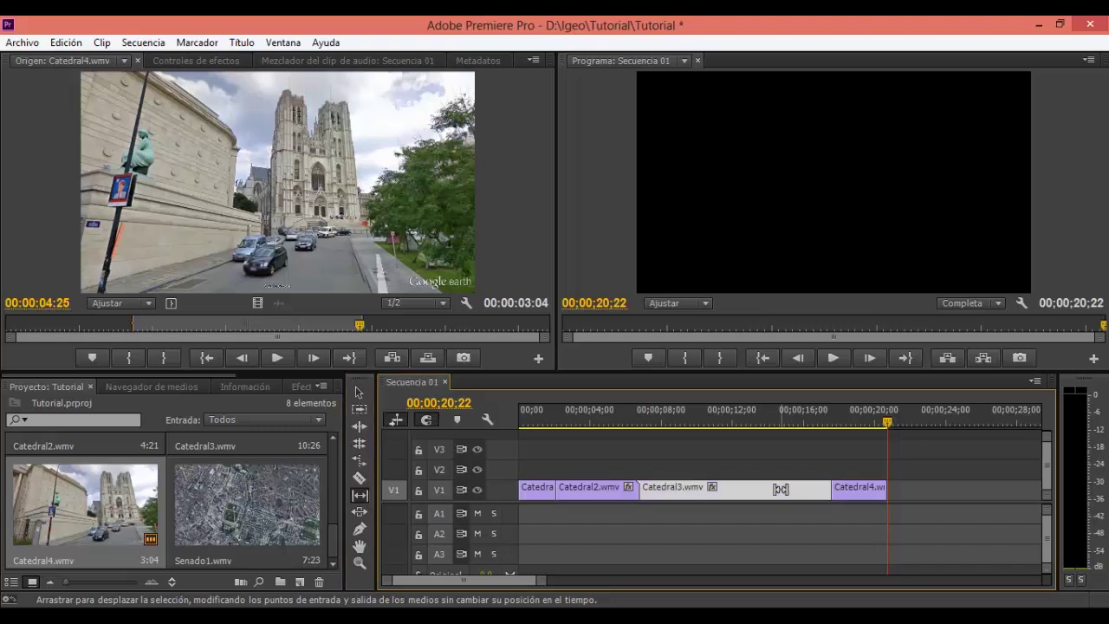
# Slip Catedral3's footage, then slide Catedral3 along V1 so the sequence ends at 19;10
pyautogui.moveTo(786, 488)
pyautogui.mouseDown()
pyautogui.moveTo(811, 491)
pyautogui.moveTo(780, 491)
pyautogui.mouseUp()
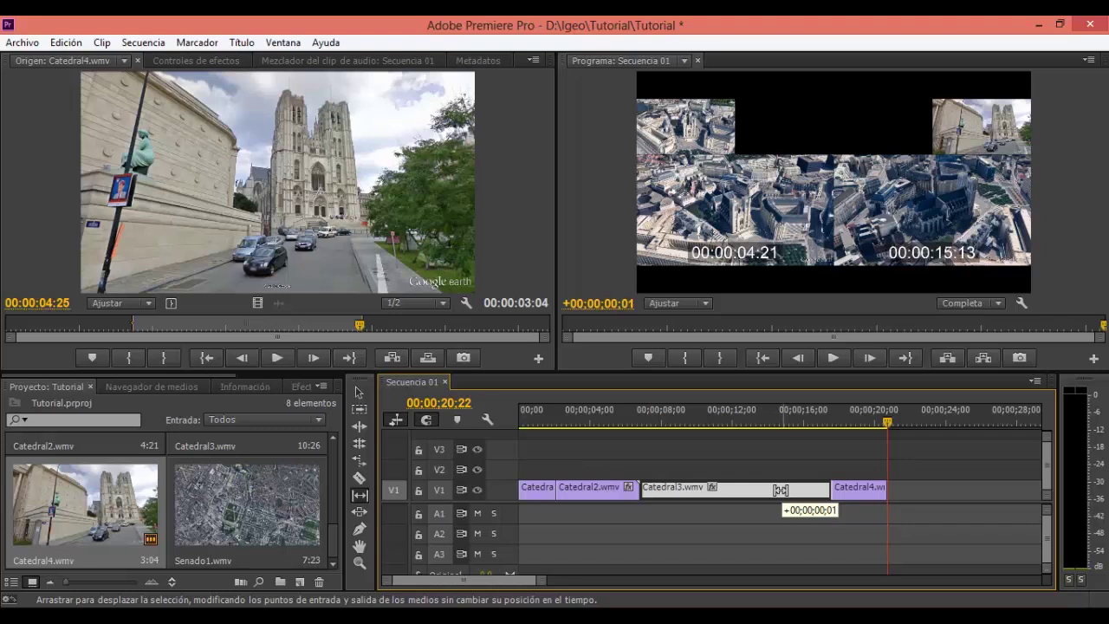
pyautogui.moveTo(781, 490); pyautogui.dragTo(775, 490)
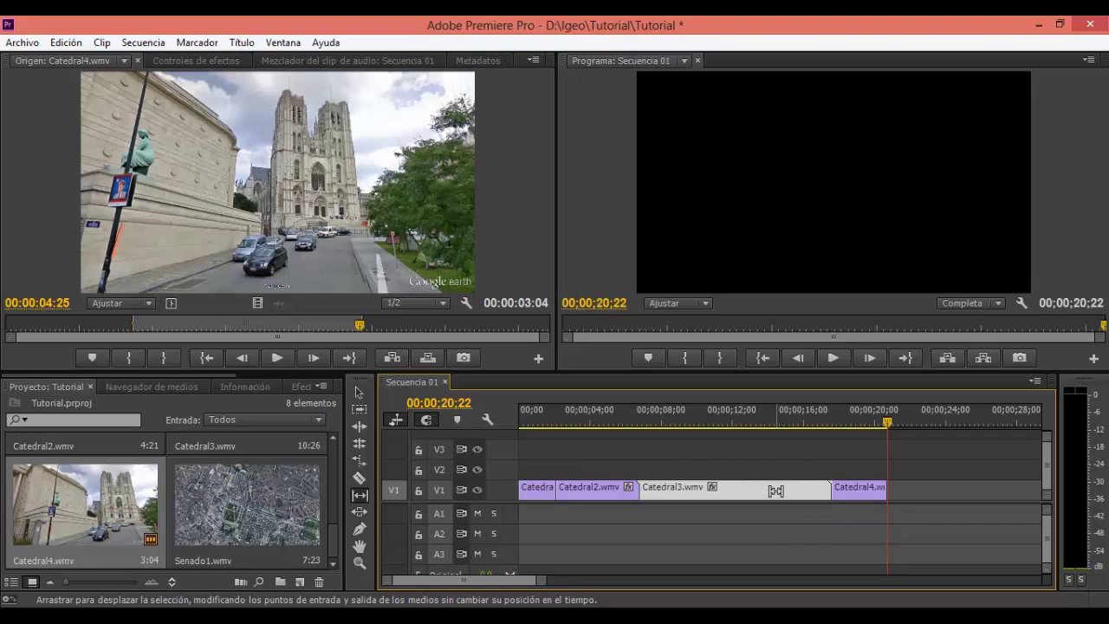
pyautogui.click(360, 512)
pyautogui.moveTo(710, 488)
pyautogui.mouseDown()
pyautogui.moveTo(734, 491)
pyautogui.moveTo(693, 493)
pyautogui.moveTo(723, 494)
pyautogui.mouseUp()
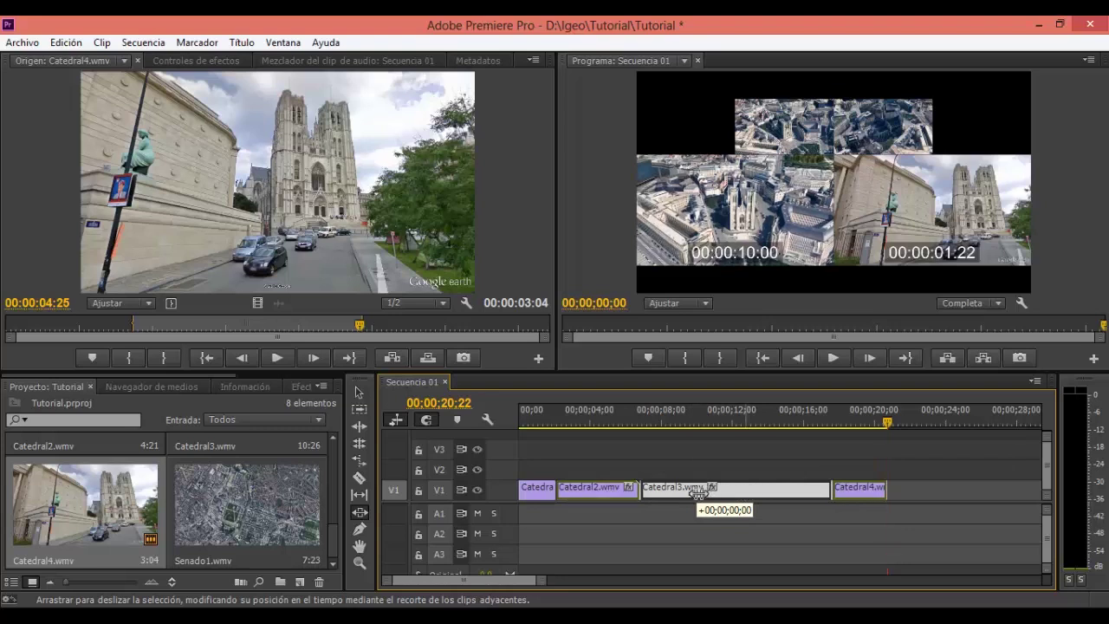
pyautogui.moveTo(724, 494); pyautogui.dragTo(724, 492)
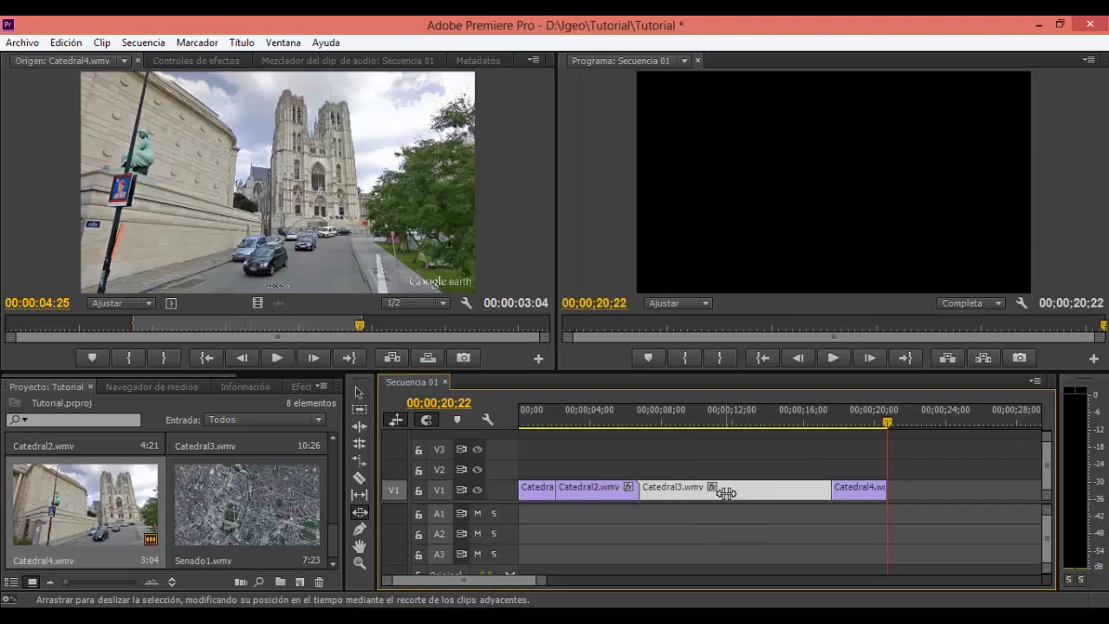
pyautogui.click(359, 528)
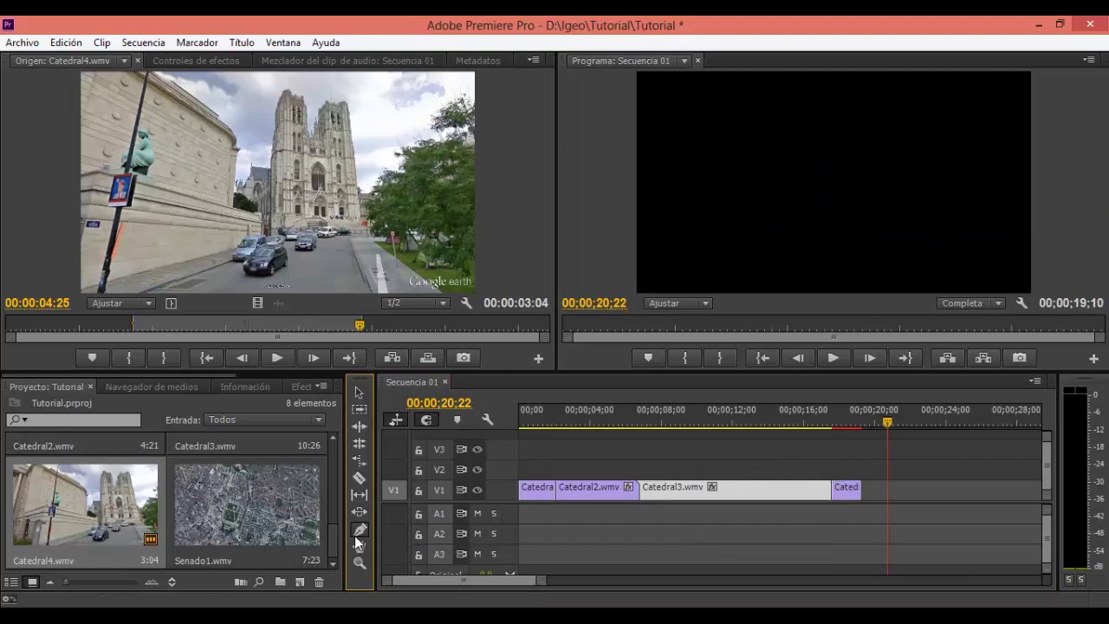
# Pan the Sequence 01 timeline with the Hand tool and zoom in twice with the Zoom tool
pyautogui.click(359, 546)
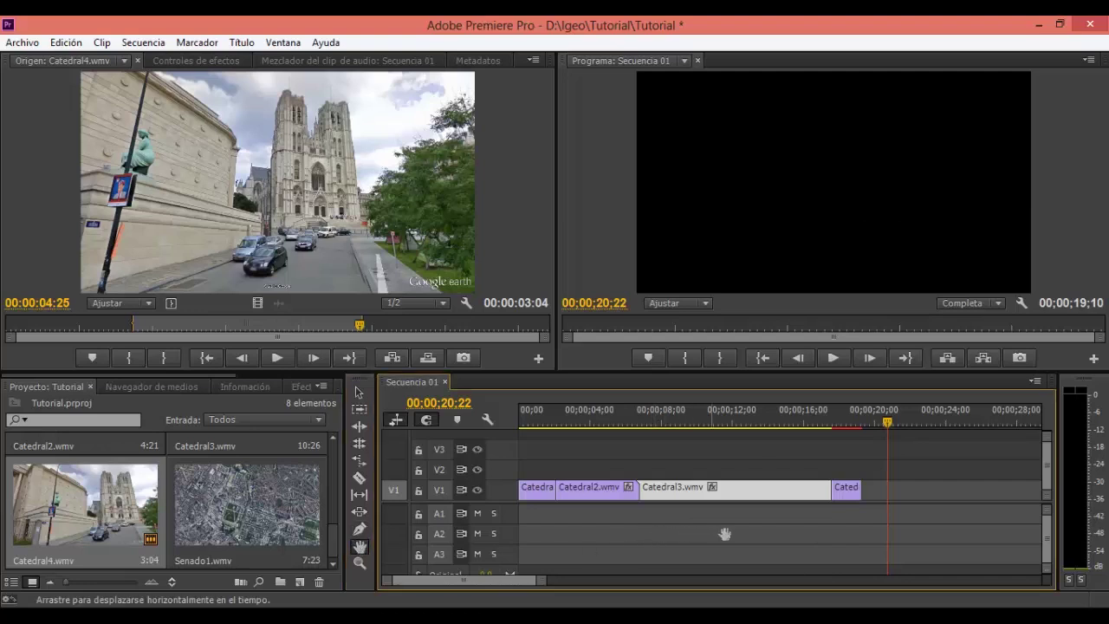
pyautogui.moveTo(651, 532)
pyautogui.mouseDown()
pyautogui.moveTo(569, 537)
pyautogui.moveTo(674, 546)
pyautogui.mouseUp()
pyautogui.click(360, 564)
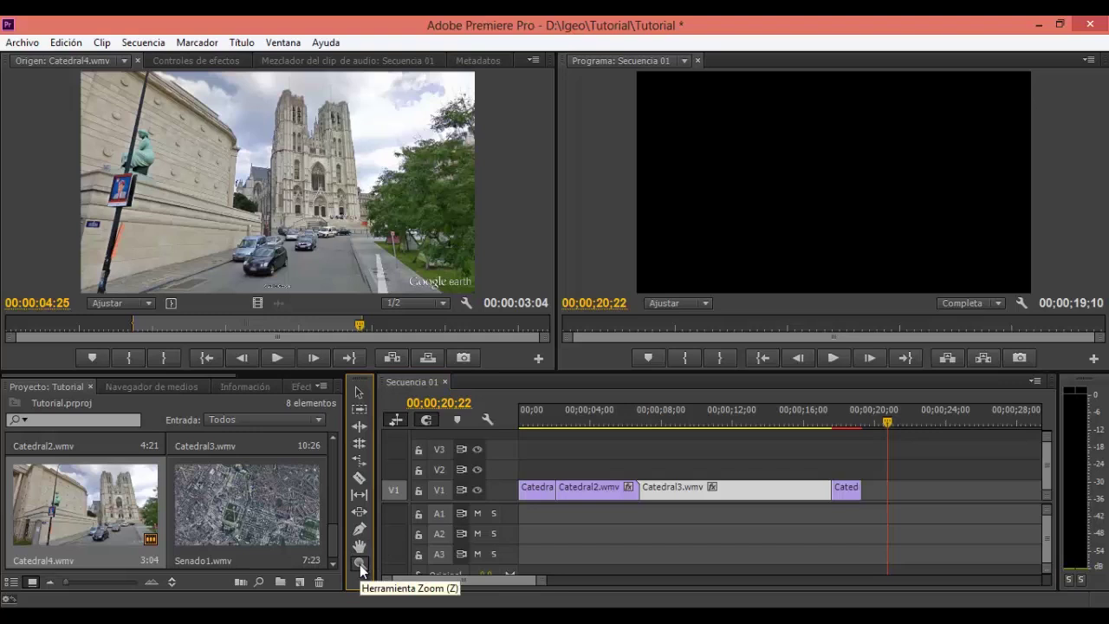
pyautogui.click(609, 491)
pyautogui.click(609, 492)
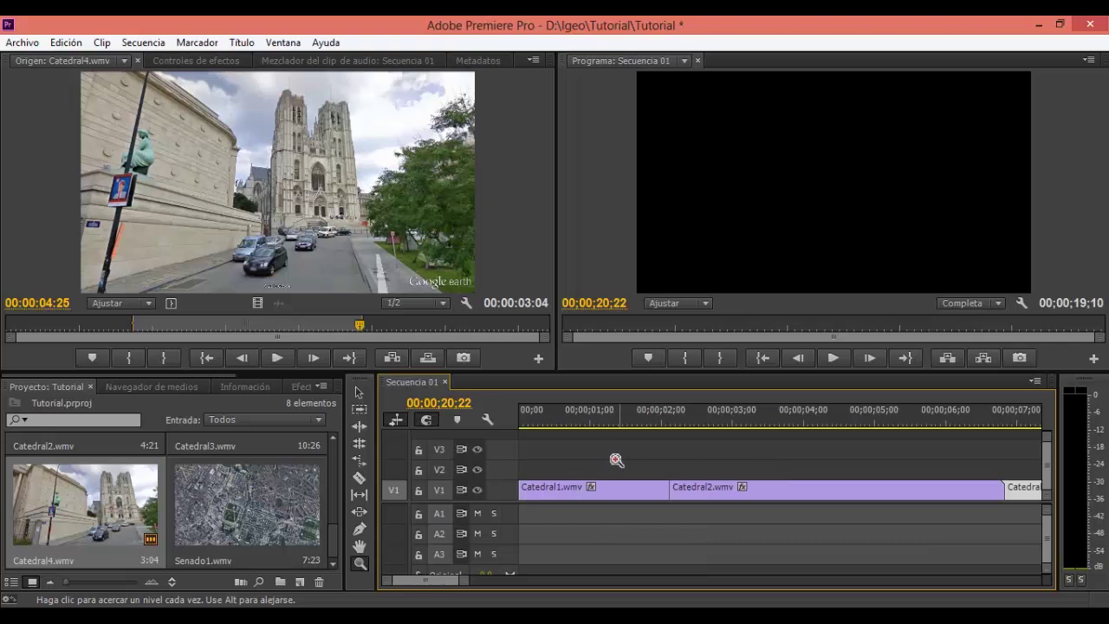
# Zoom the timeline back out and undo the stretch so Catedral4 ends at 00;00;20;22
pyautogui.press('v')
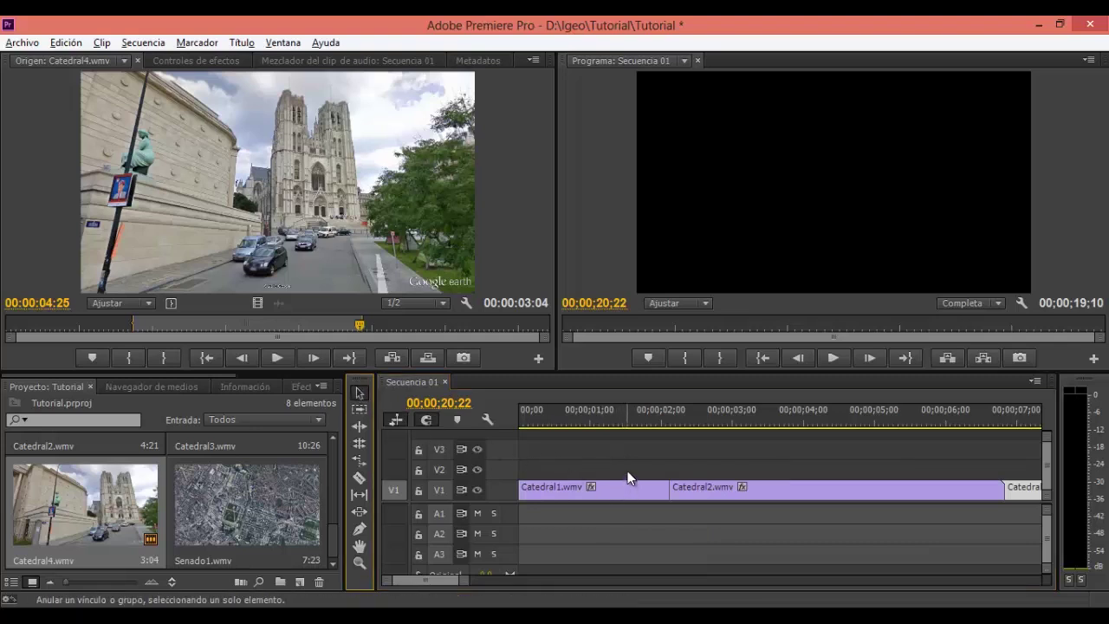
pyautogui.scroll(-3, 627, 472)
pyautogui.scroll(-5, 623, 473)
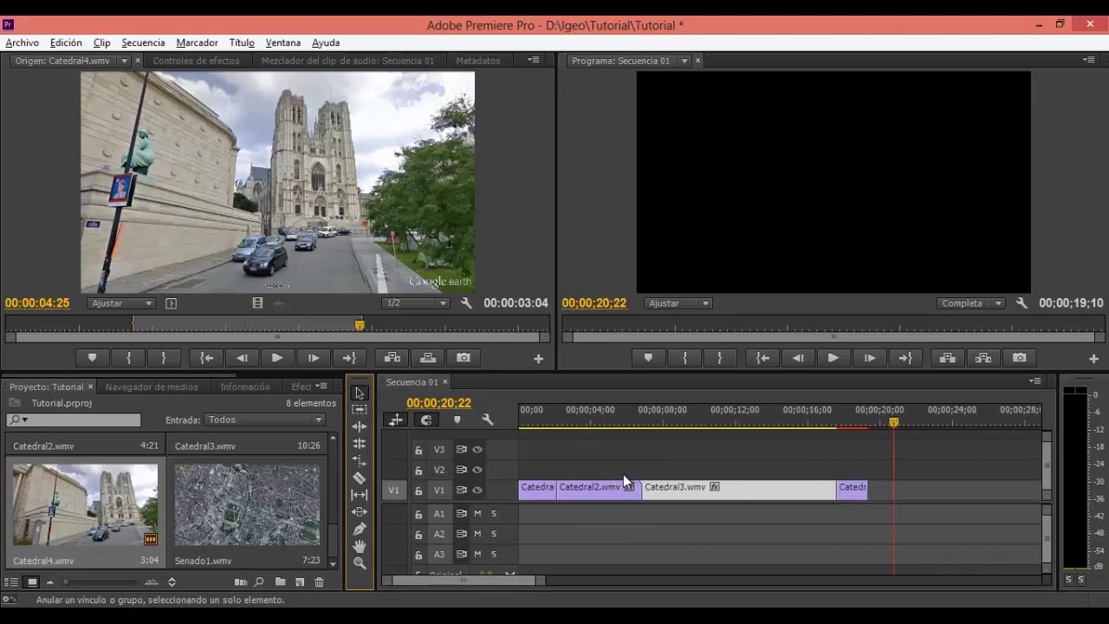
pyautogui.scroll(-2, 623, 473)
pyautogui.scroll(-2, 622, 474)
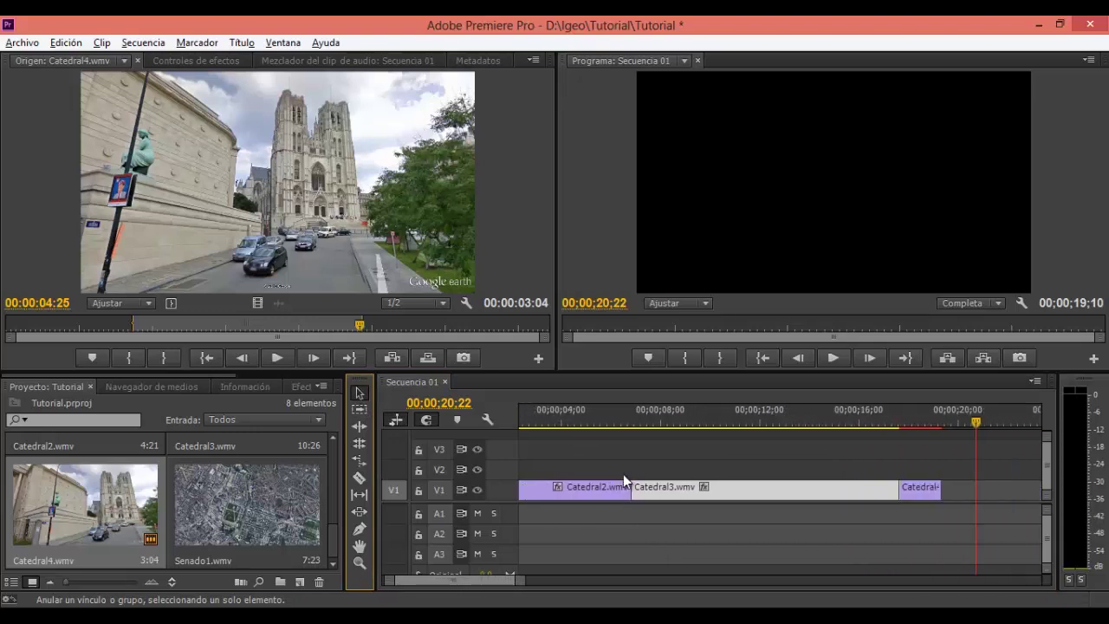
pyautogui.scroll(-2, 623, 474)
pyautogui.scroll(-2, 623, 474)
pyautogui.press('alt')
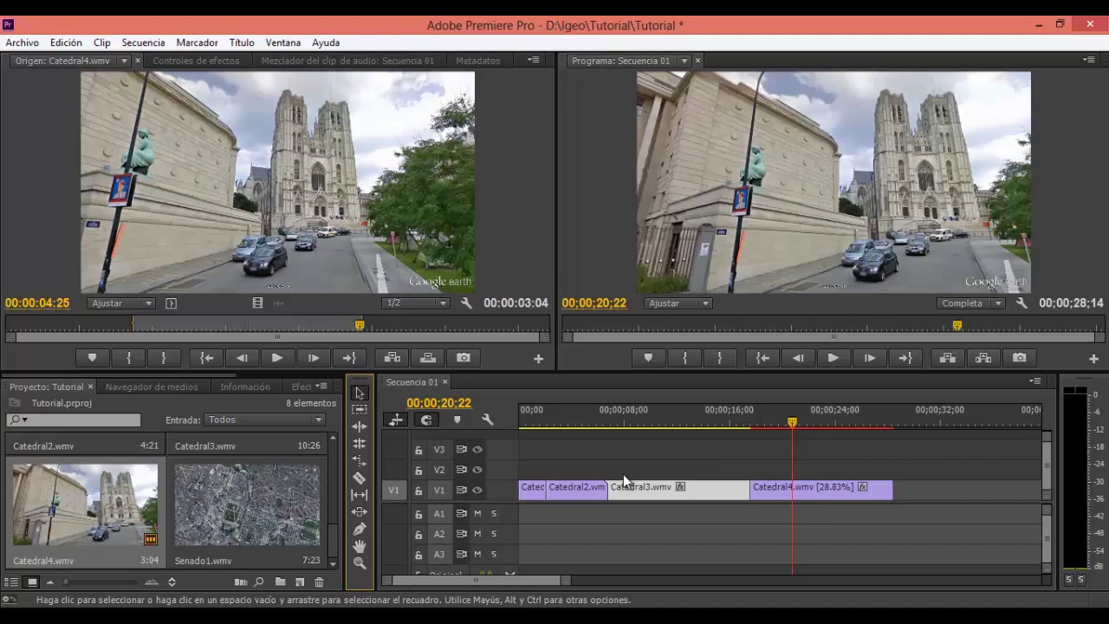
pyautogui.hotkey('ctrl', 'z')
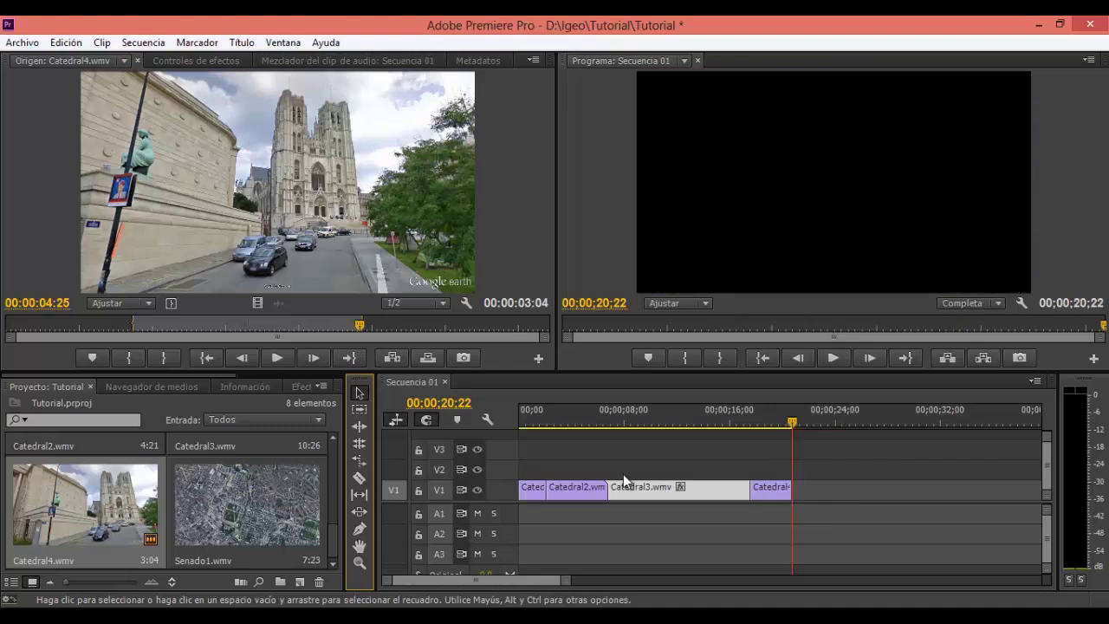
pyautogui.moveTo(153, 373); pyautogui.dragTo(274, 375)
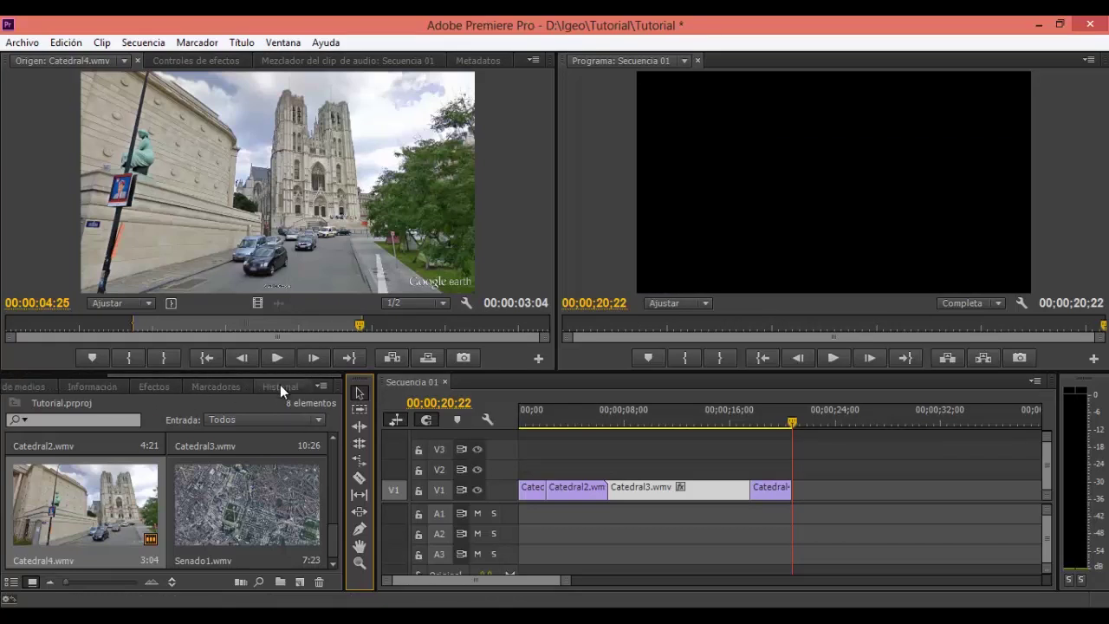
# In History, step back to the second Ampliar velocidad entry, then forward to Desplazar
pyautogui.click(280, 385)
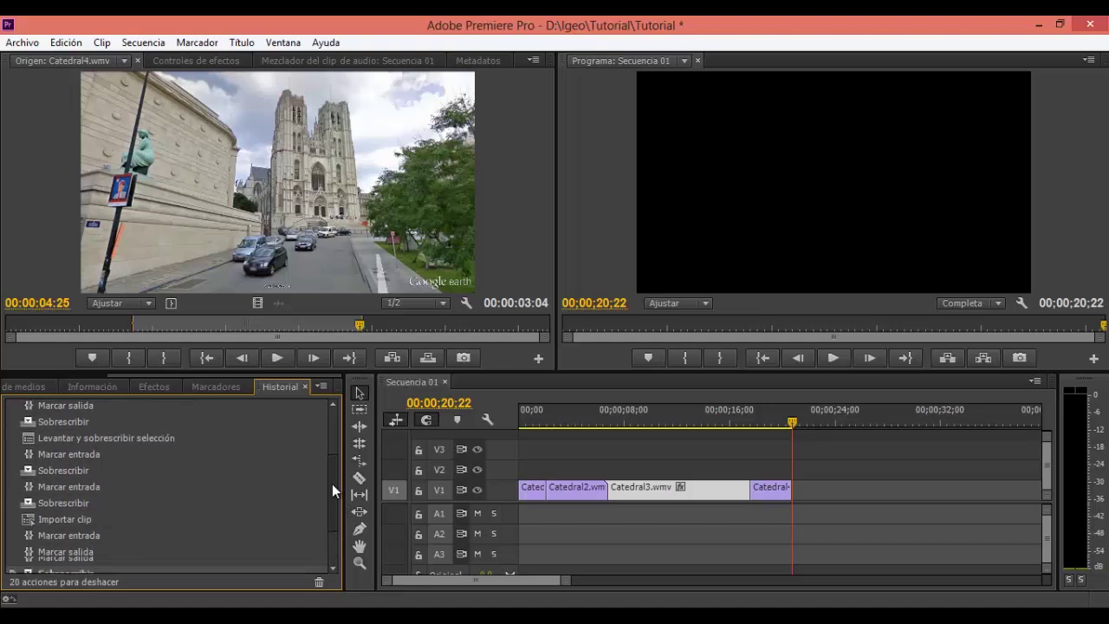
pyautogui.click(111, 530)
pyautogui.click(113, 549)
pyautogui.click(114, 564)
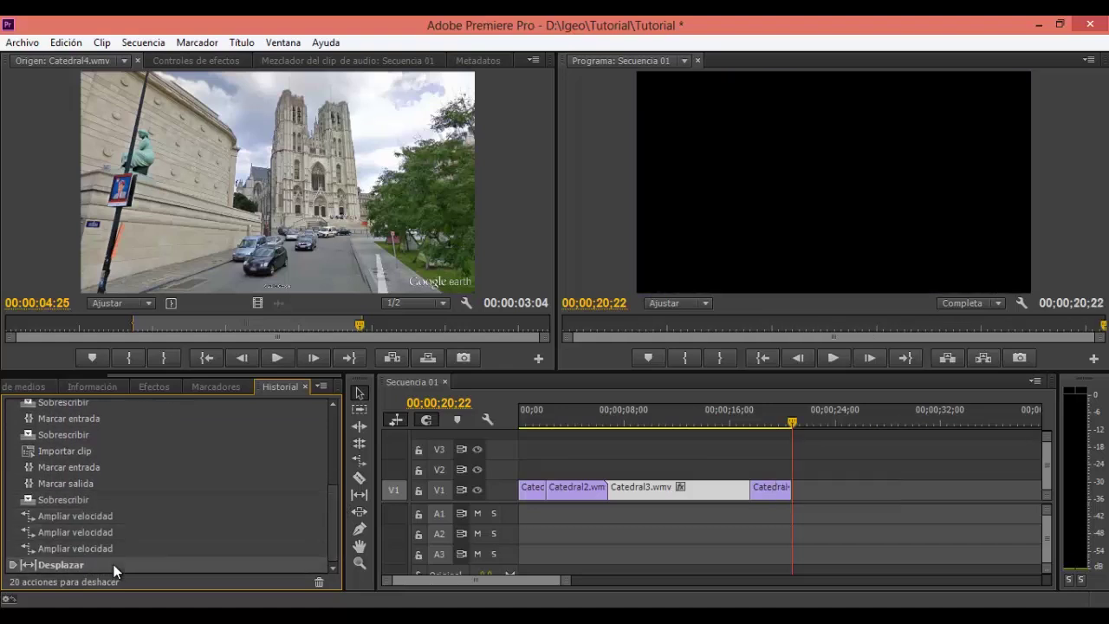